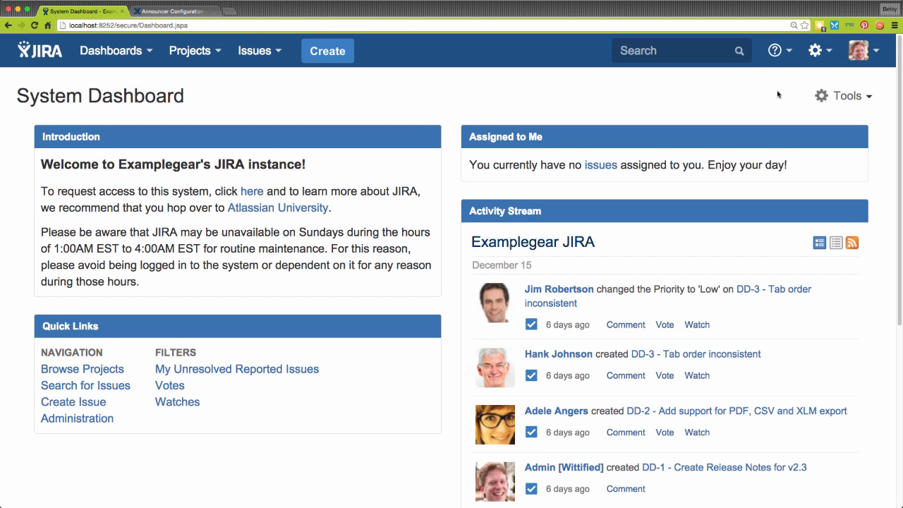
# Go to Add-ons administration and open the Announcer for JIRA configuration with its four notifications.
pyautogui.click(818, 52)
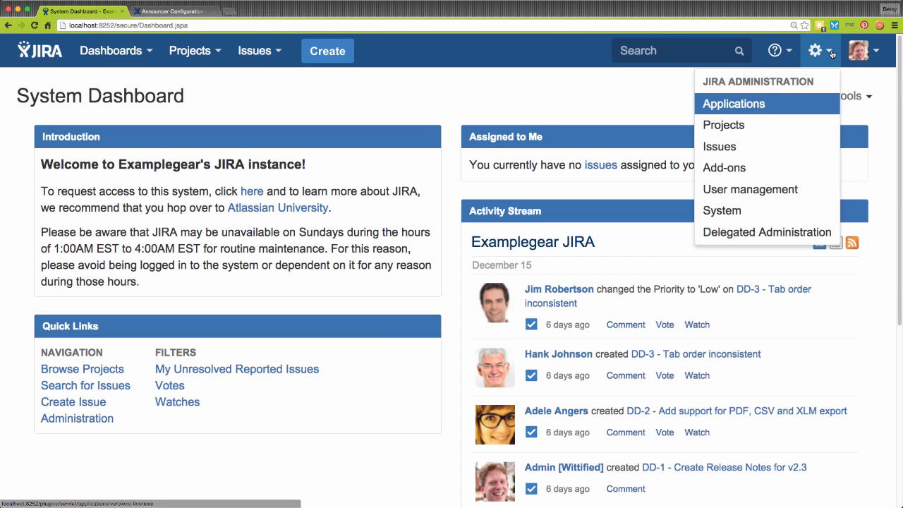
pyautogui.click(762, 167)
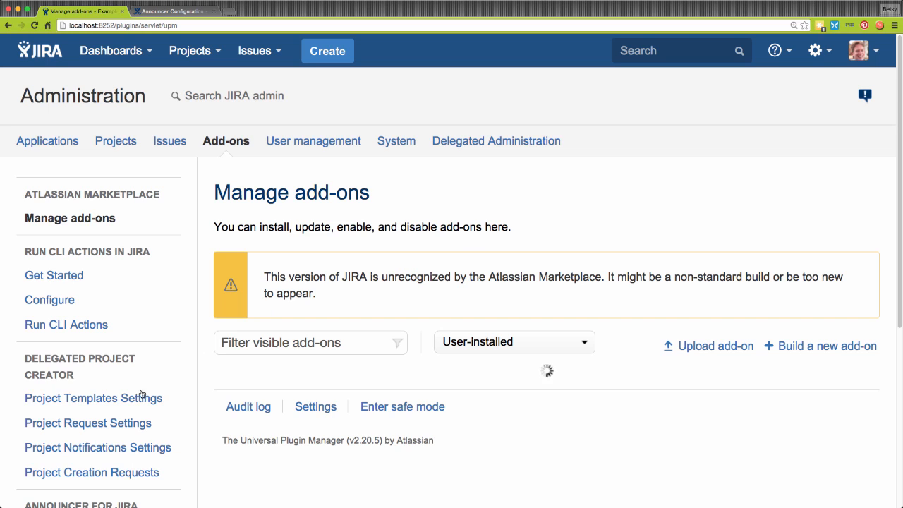
pyautogui.scroll(-1, 130, 473)
pyautogui.scroll(-5, 130, 477)
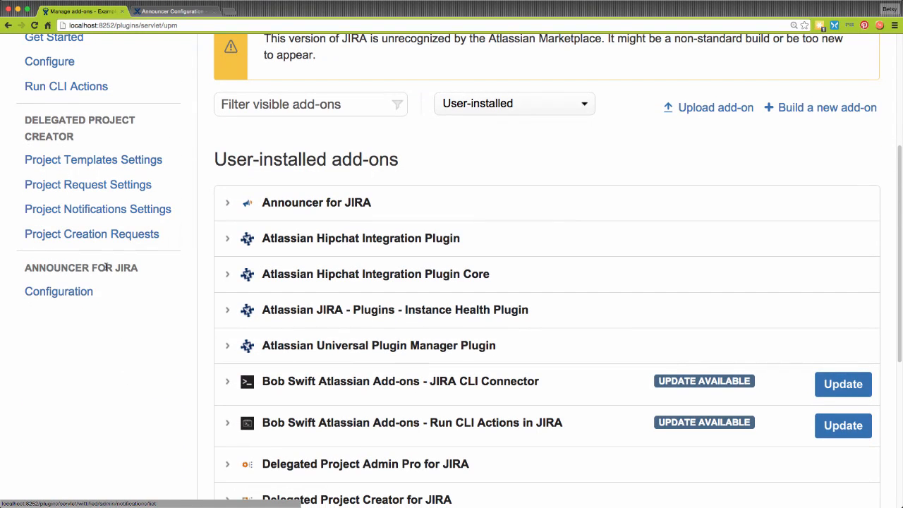
pyautogui.click(81, 291)
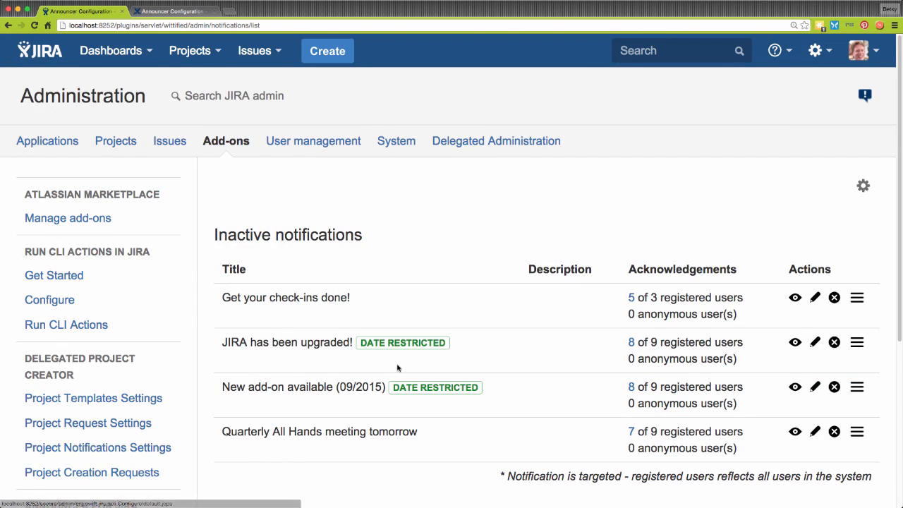
pyautogui.scroll(-3, 397, 366)
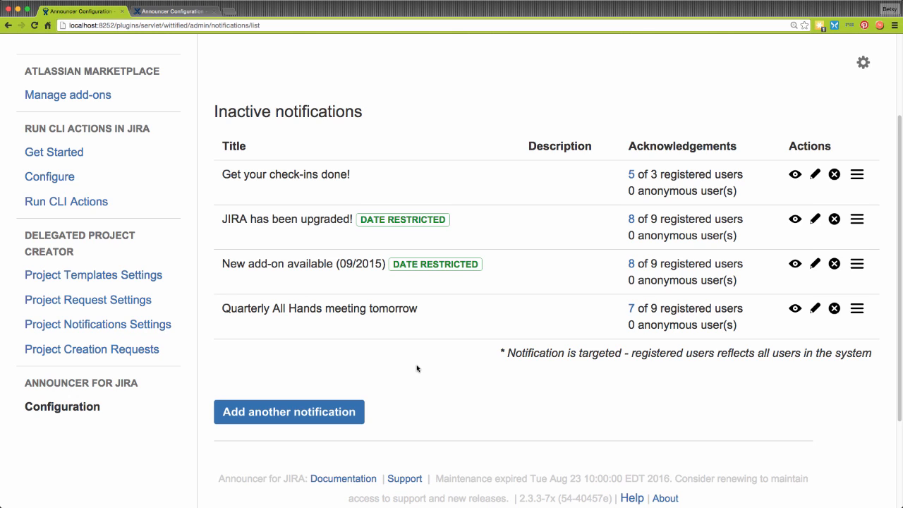
# Start a new notification titled 'Planned Outage' with the Flag notification type.
pyautogui.click(334, 412)
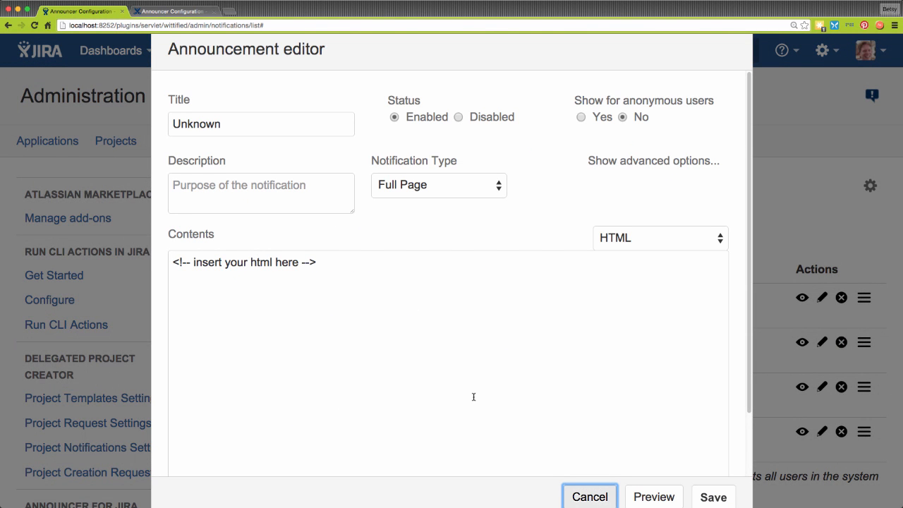
pyautogui.click(235, 123)
pyautogui.doubleClick(216, 124)
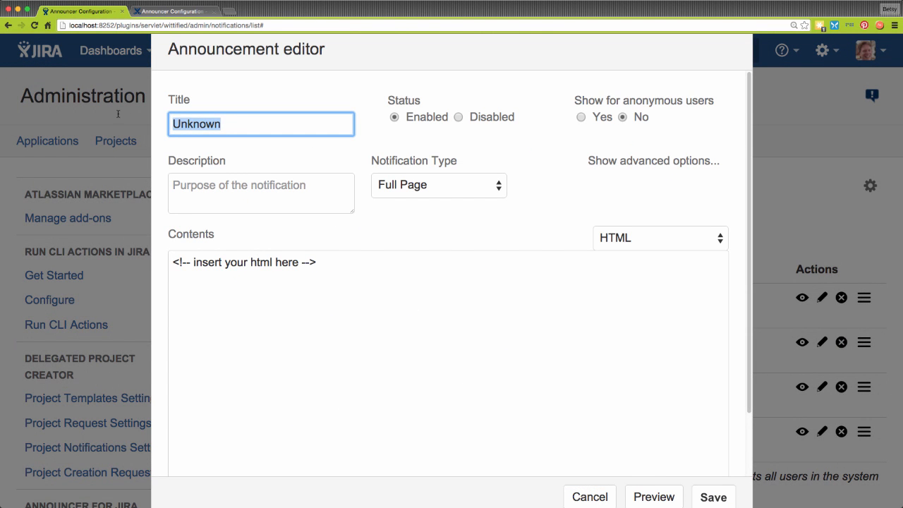
pyautogui.write('Planned O')
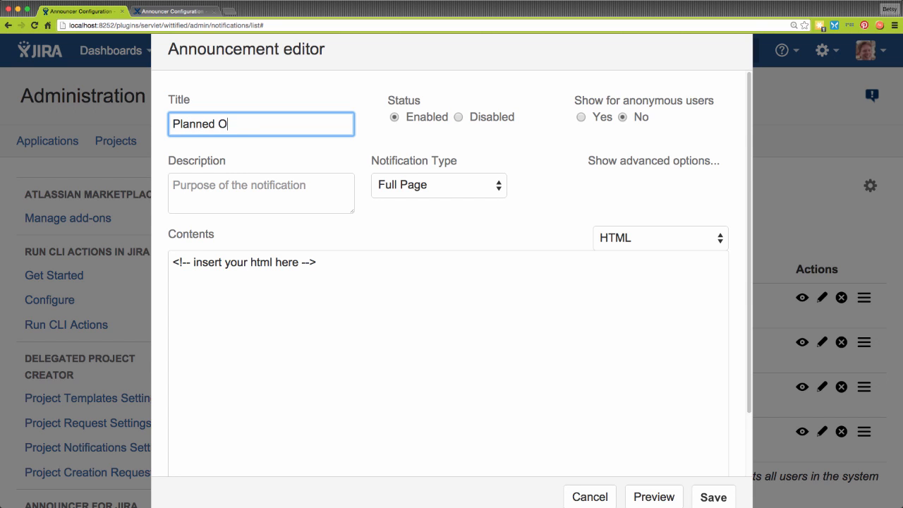
pyautogui.write('utage')
pyautogui.click(500, 188)
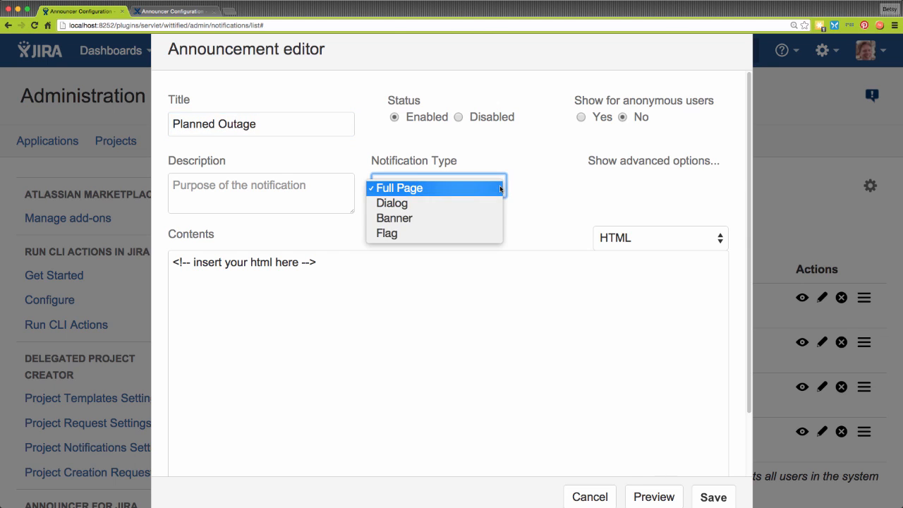
pyautogui.click(445, 235)
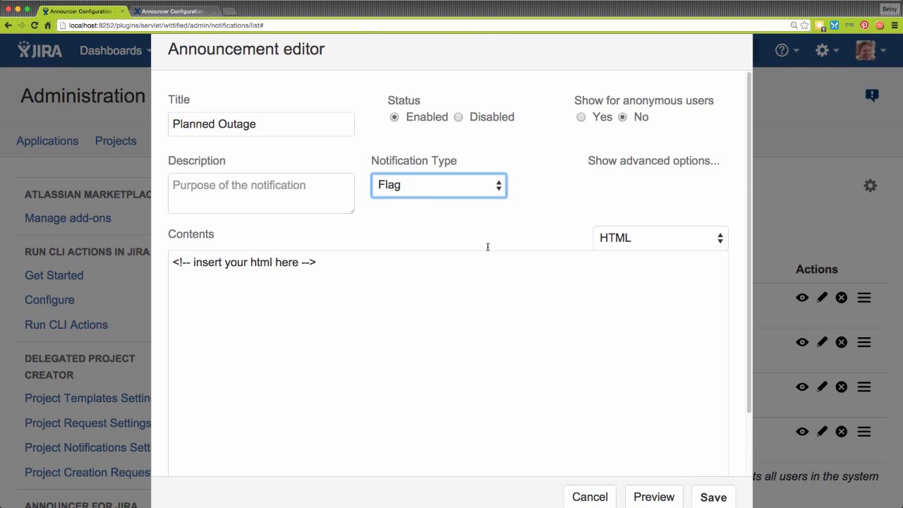
# Paste the HTML December 26th–27th outage announcement into the contents and save the notification.
pyautogui.click(723, 242)
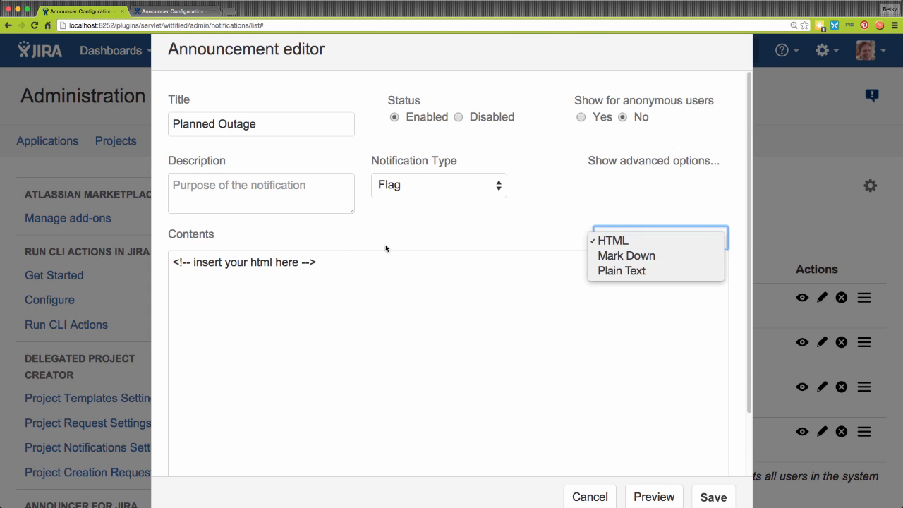
pyautogui.click(324, 261)
pyautogui.click(324, 261)
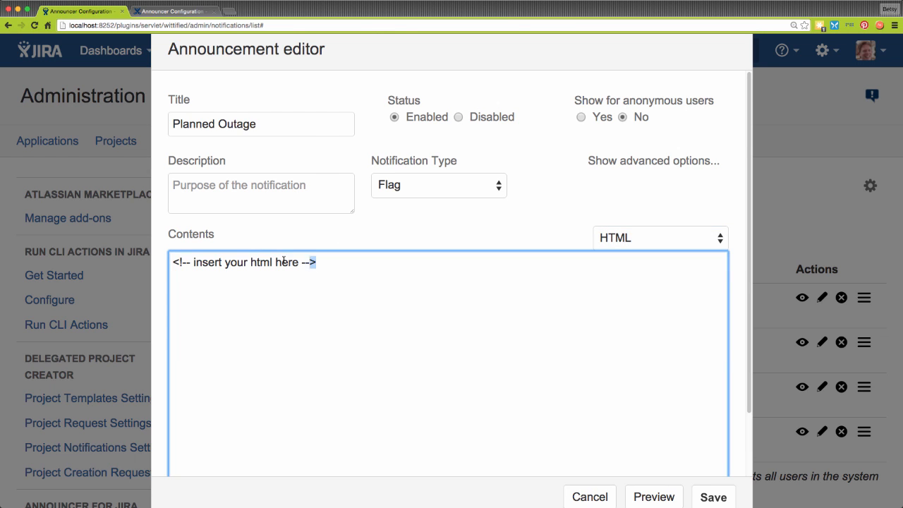
pyautogui.moveTo(315, 262); pyautogui.dragTo(90, 235)
pyautogui.write('<p>Due to planned system maintenance, JIRA will be unavailable on Saturday December 26th, from 10:00PM EST to Sunday December 27th at 4:00AM EST.</p> <p>Any user logged on to the system at the start of the maintenance window will be logged out, so please be sure to either exit the system or save your changes before then to avoid data loss!</p>')
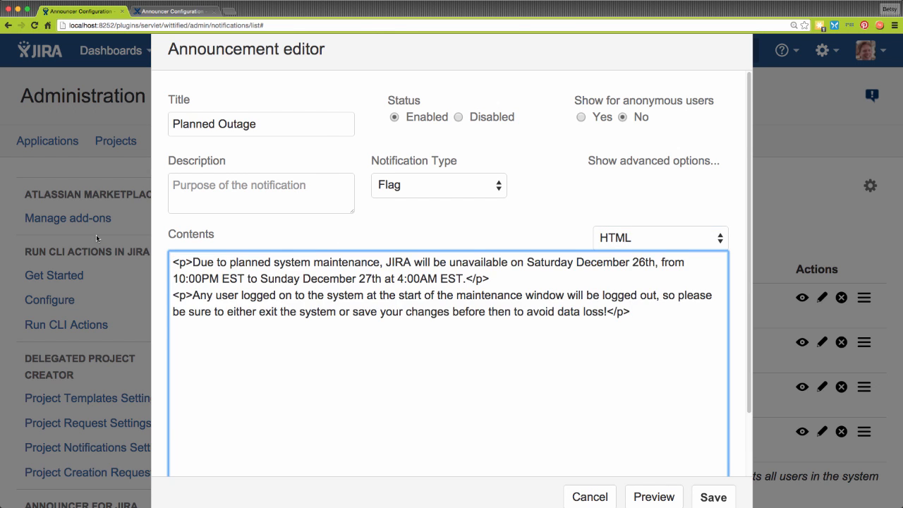
pyautogui.click(713, 497)
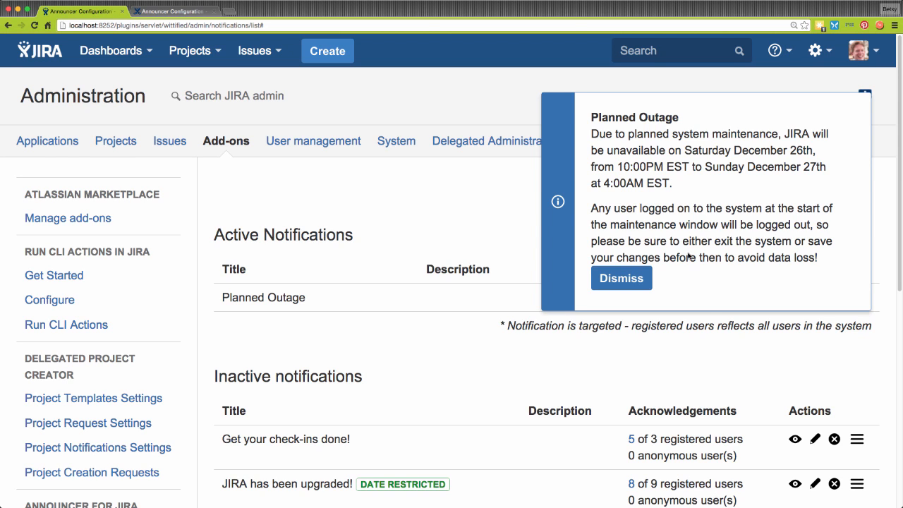
# Dismiss the flag and change Planned Outage's notification type from Flag to Banner, then save.
pyautogui.click(634, 280)
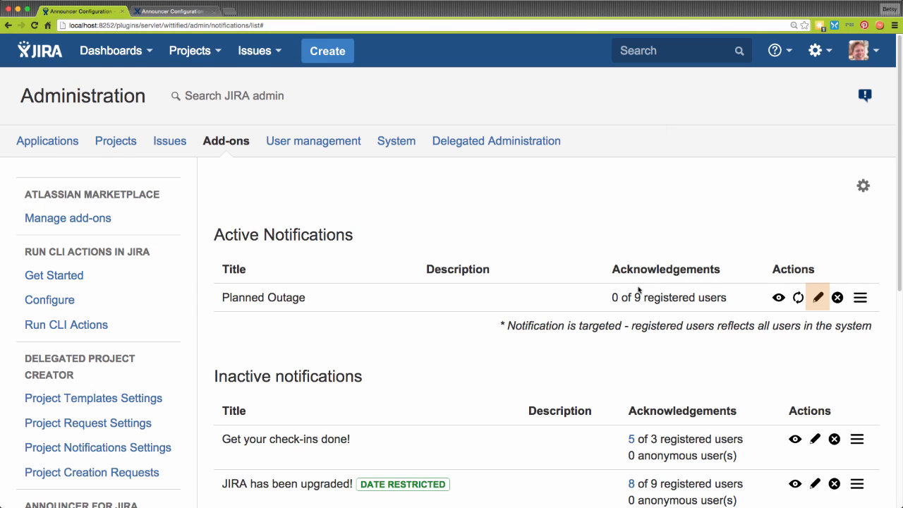
pyautogui.click(818, 298)
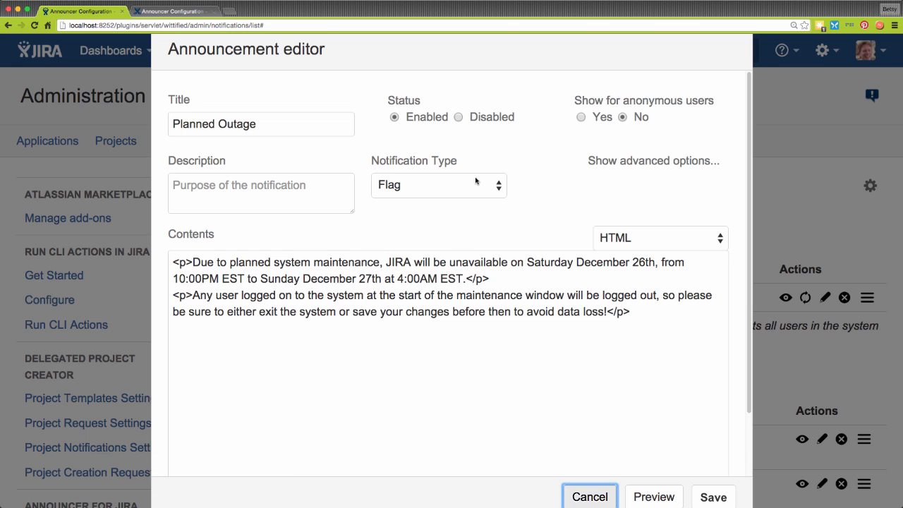
pyautogui.click(497, 185)
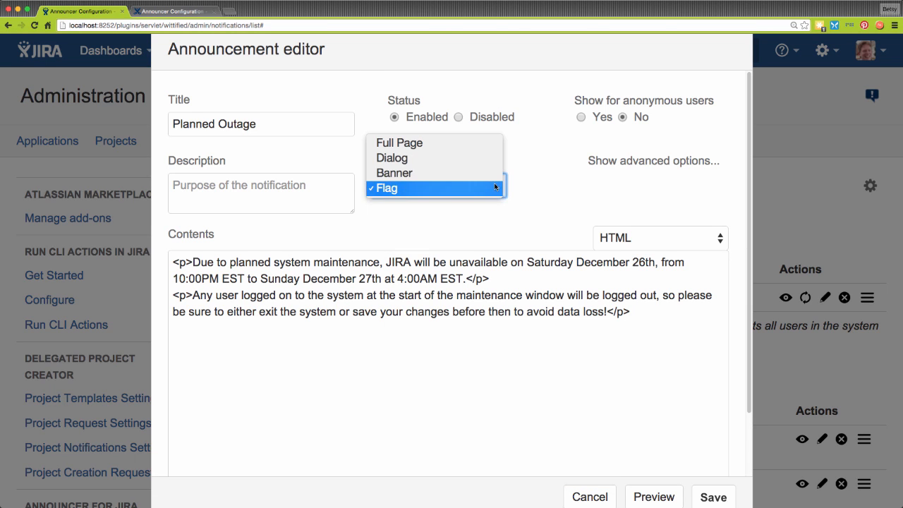
pyautogui.click(478, 172)
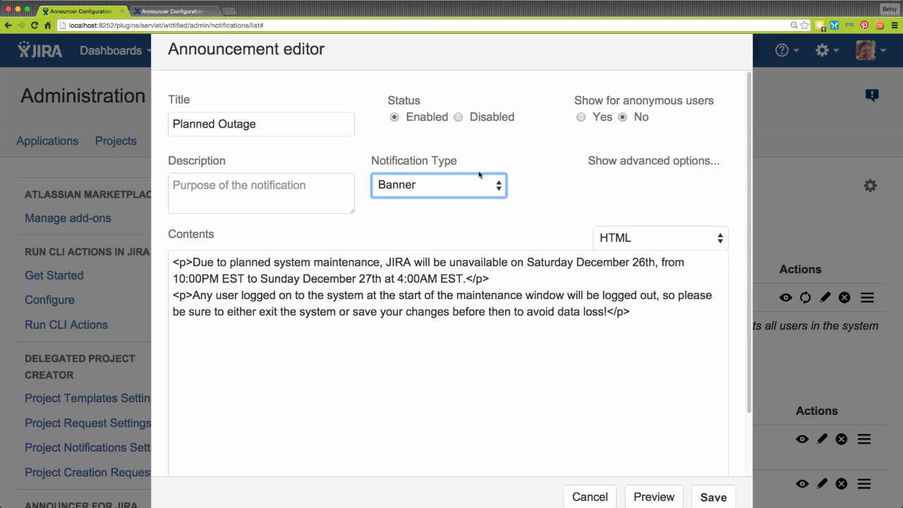
pyautogui.click(712, 496)
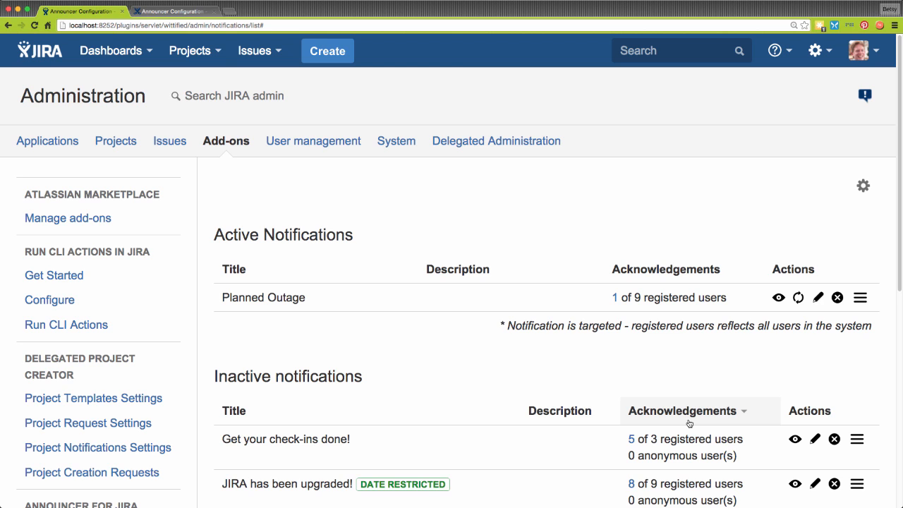
# In the second browser, log in as a test user and dismiss the Planned Outage banner.
pyautogui.press('super+Tab')
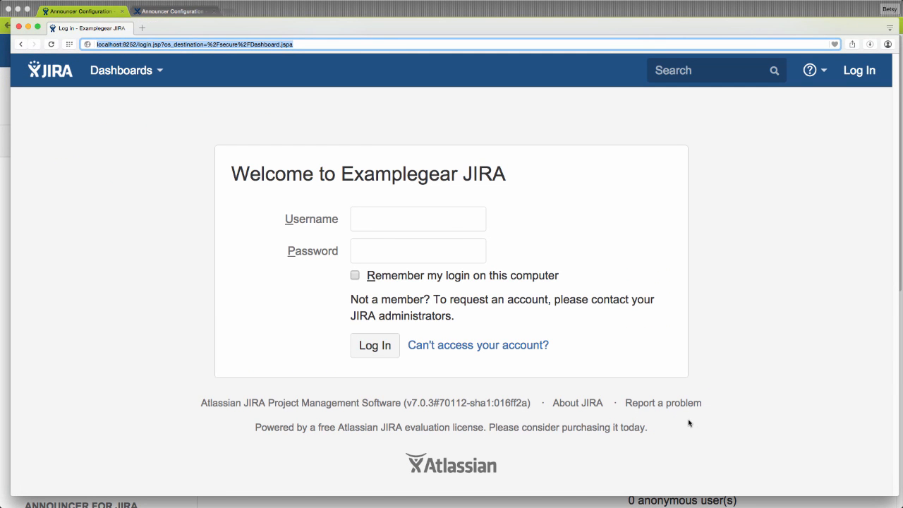
pyautogui.click(444, 220)
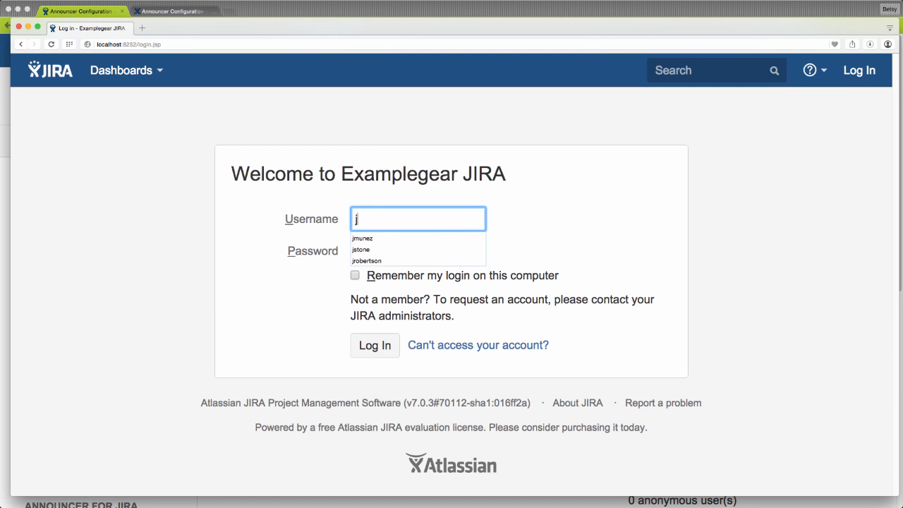
pyautogui.press('Tab')
pyautogui.write('••••••••')
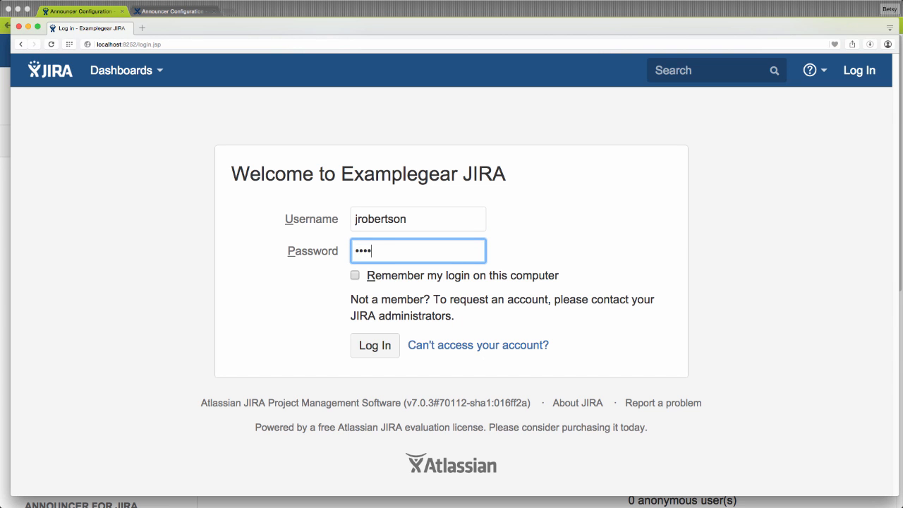
pyautogui.press('Return')
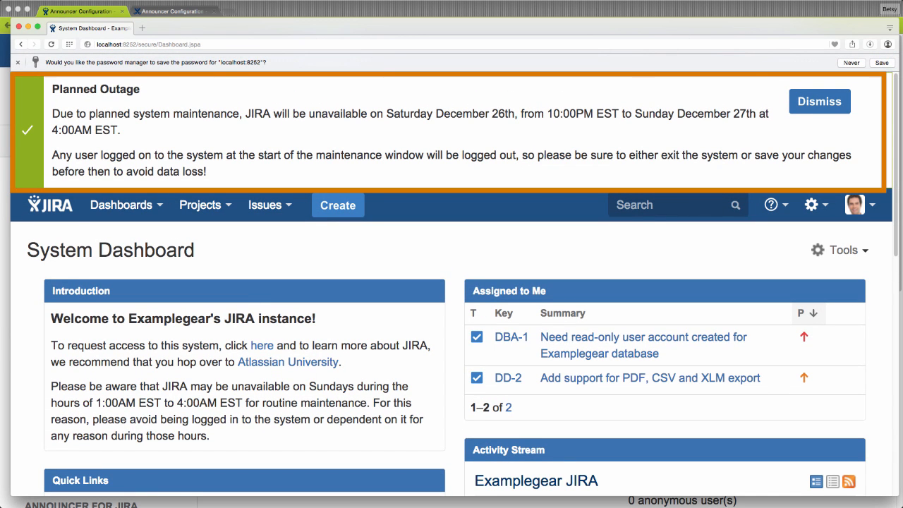
pyautogui.click(812, 102)
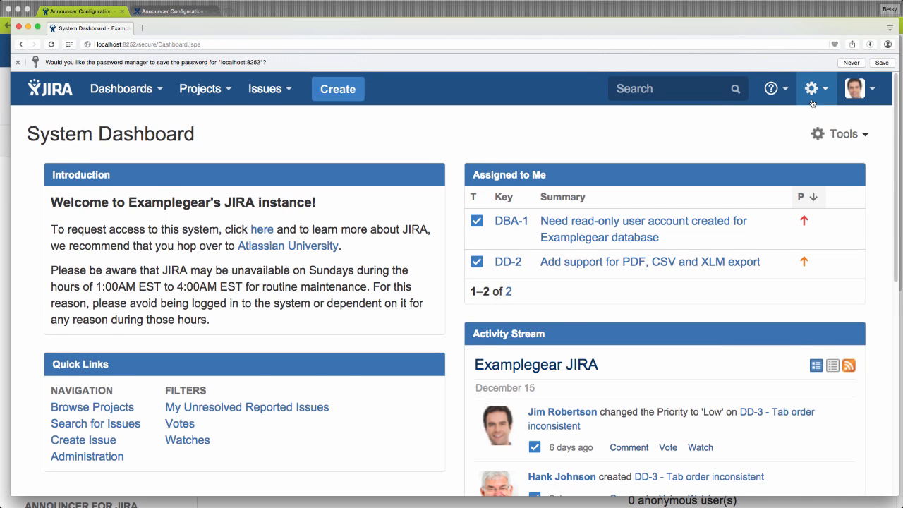
pyautogui.press('super+Tab')
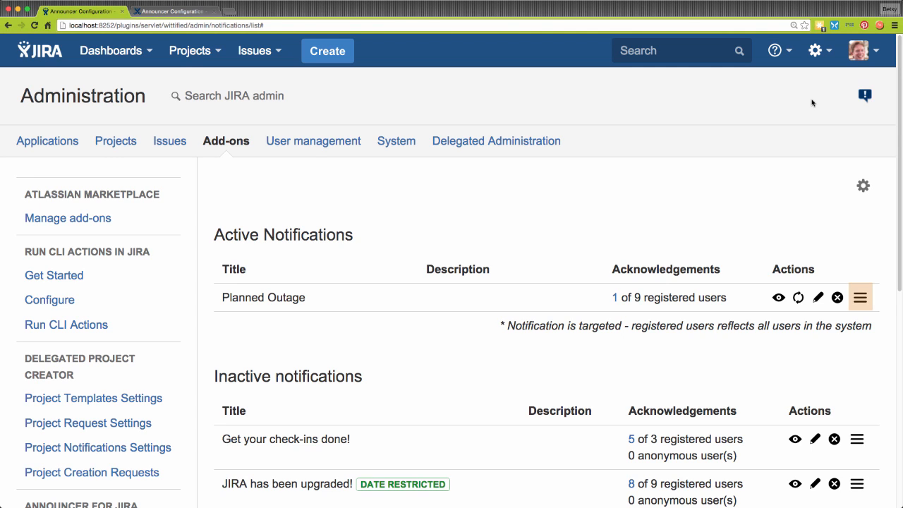
# Review the Planned Outage acknowledgement report, then go back to the notifications list.
pyautogui.click(860, 300)
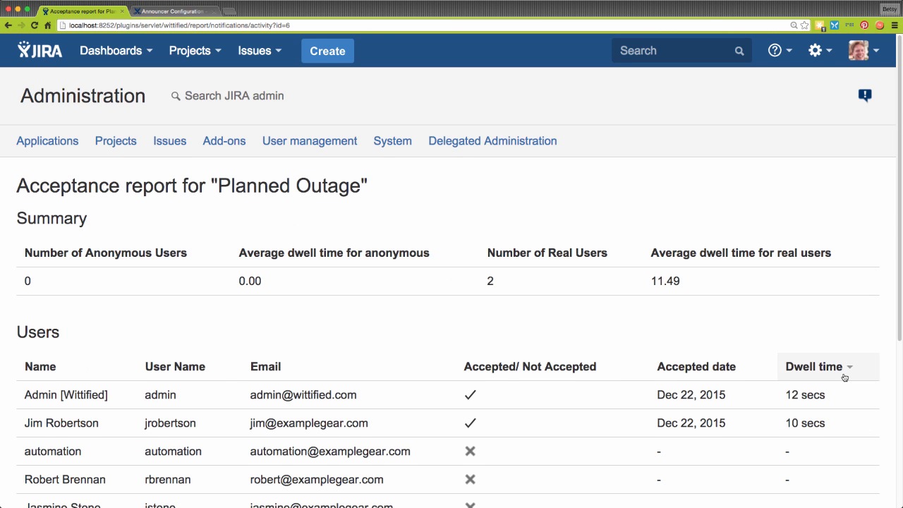
pyautogui.scroll(-4, 843, 373)
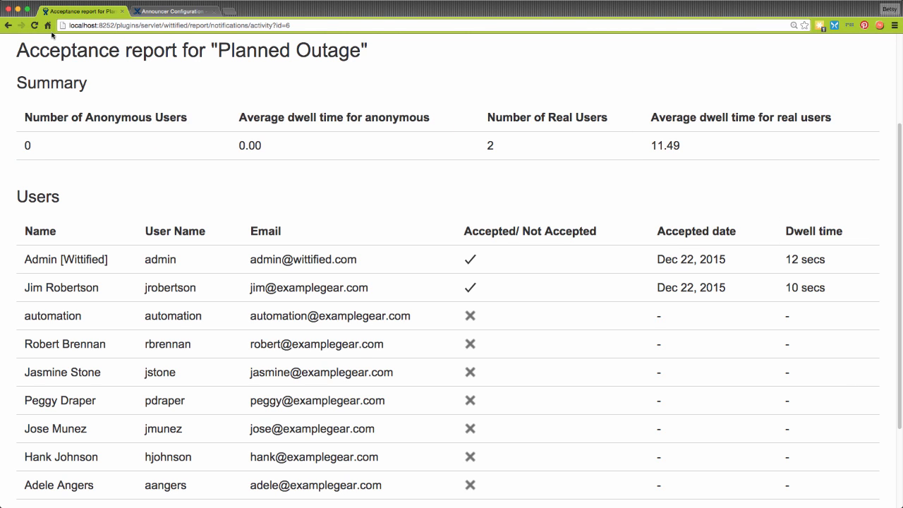
pyautogui.click(9, 26)
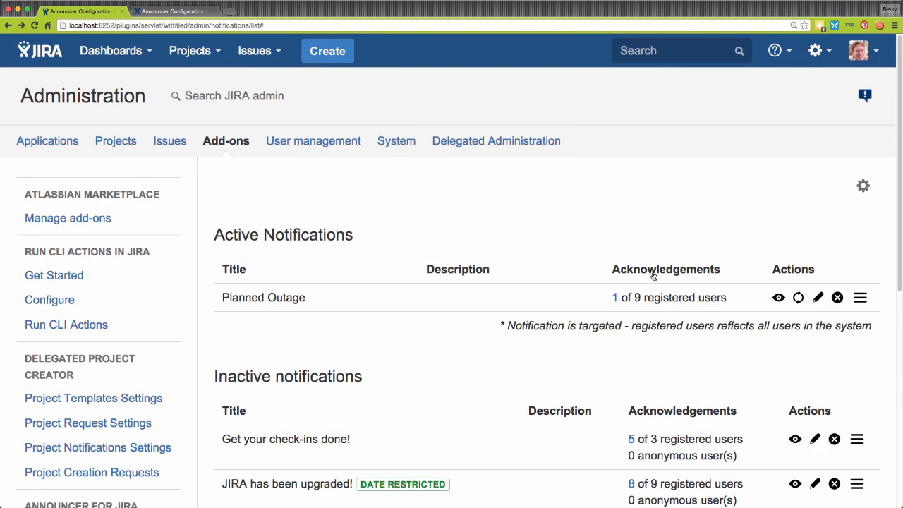
# Change Planned Outage's notification type to Full Page and save.
pyautogui.click(818, 299)
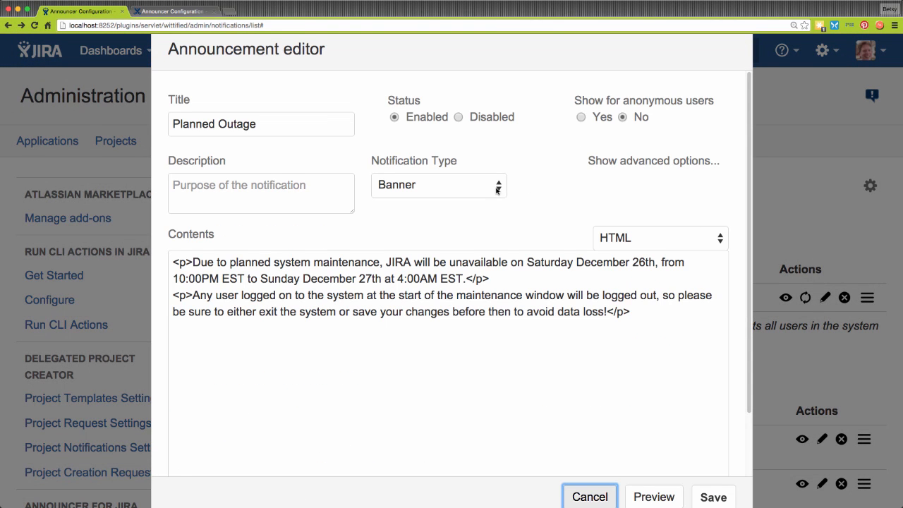
pyautogui.click(499, 187)
pyautogui.click(458, 158)
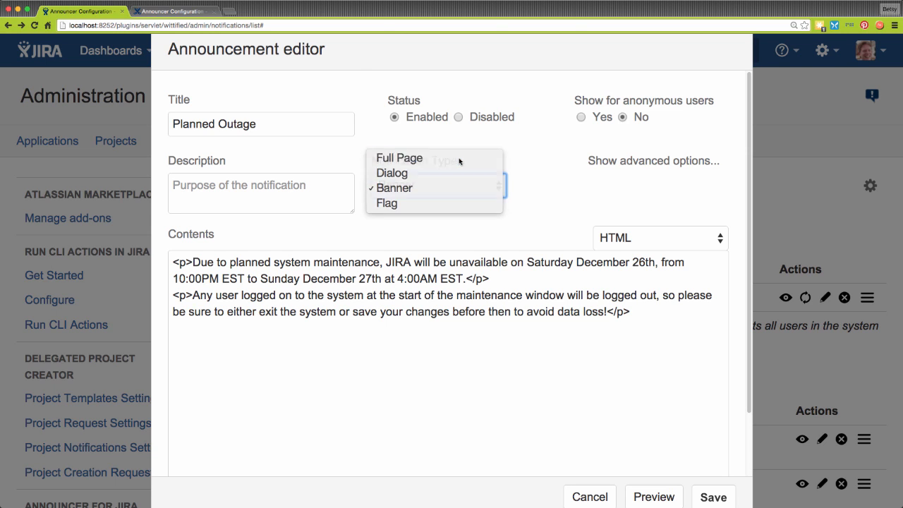
pyautogui.click(713, 497)
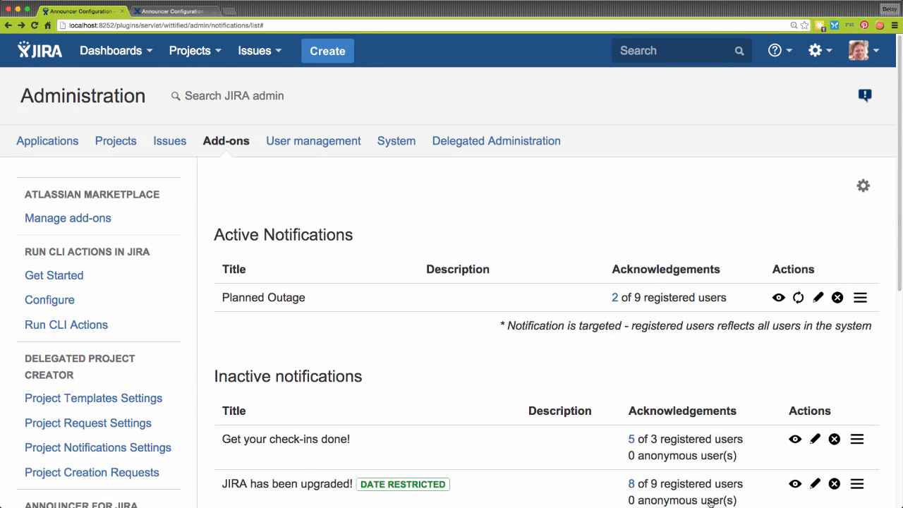
# In the second browser, log out, log in as another test user, and acknowledge the full-page notice.
pyautogui.press('super+Tab')
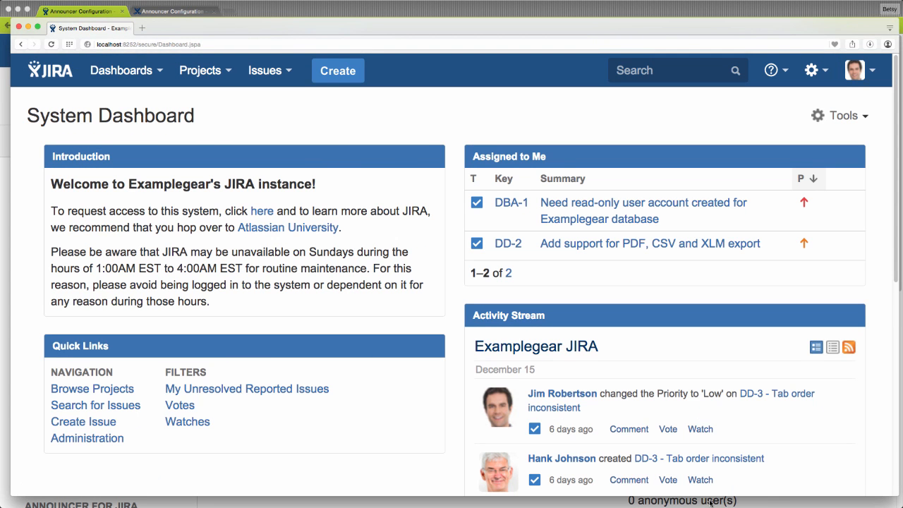
pyautogui.click(857, 71)
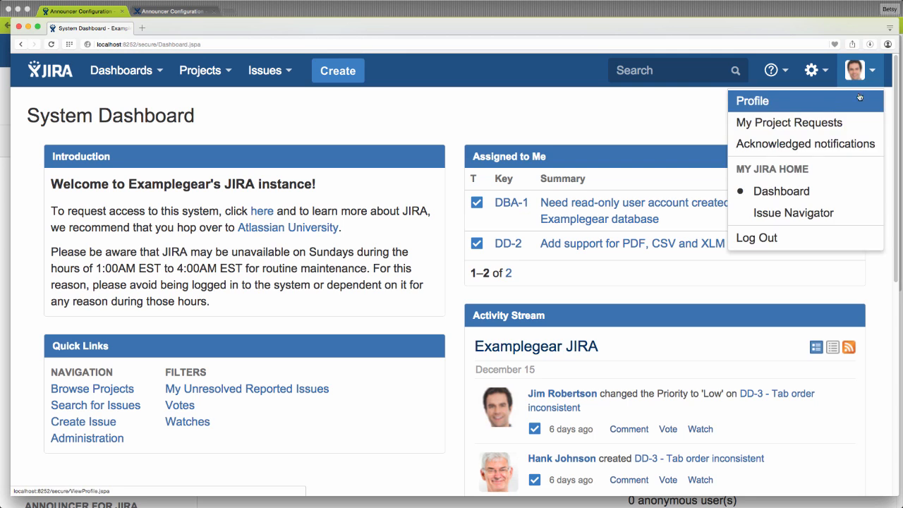
pyautogui.click(772, 239)
pyautogui.click(447, 270)
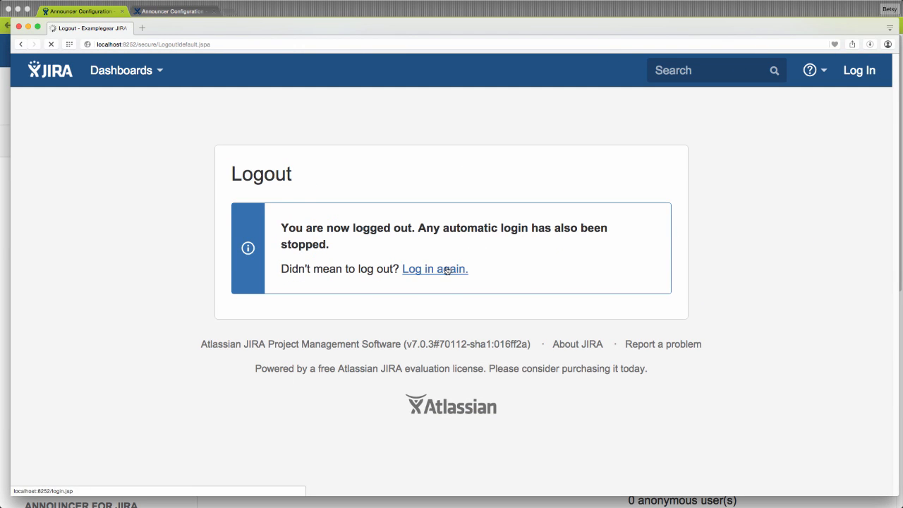
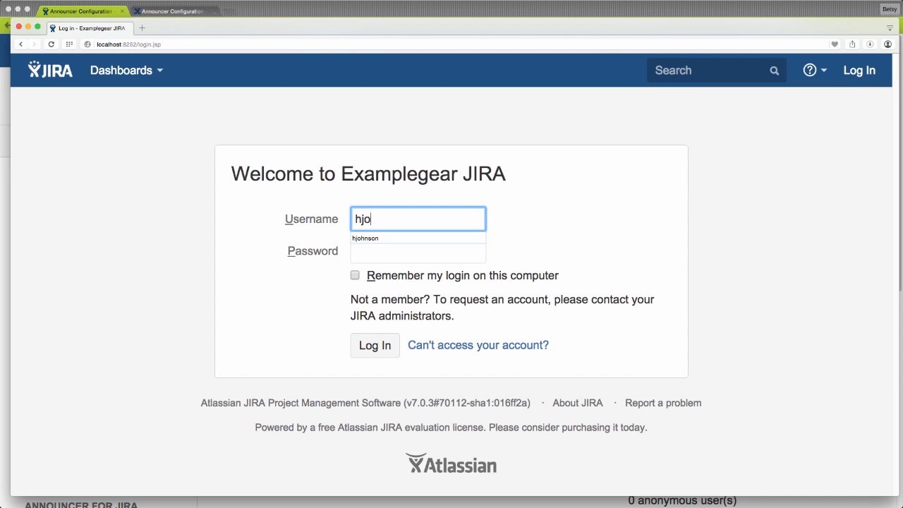
pyautogui.press('Tab')
pyautogui.write('••••••••')
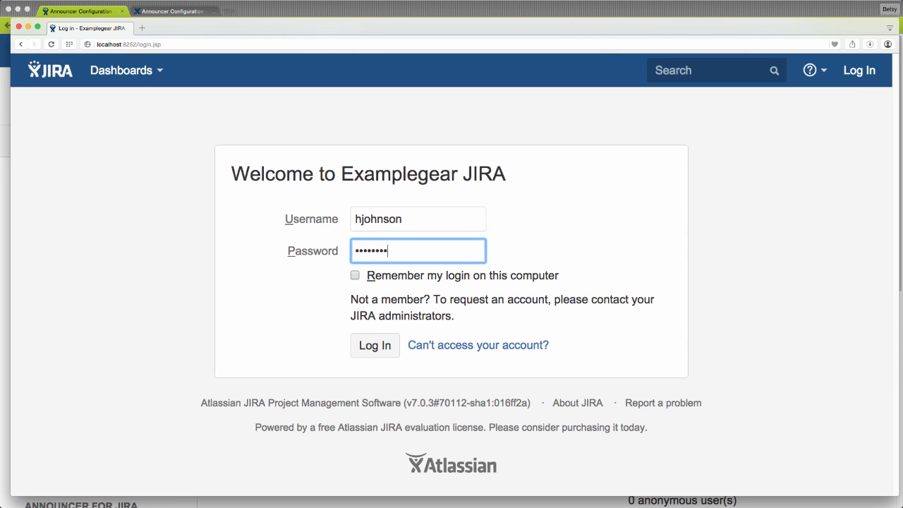
pyautogui.press('Return')
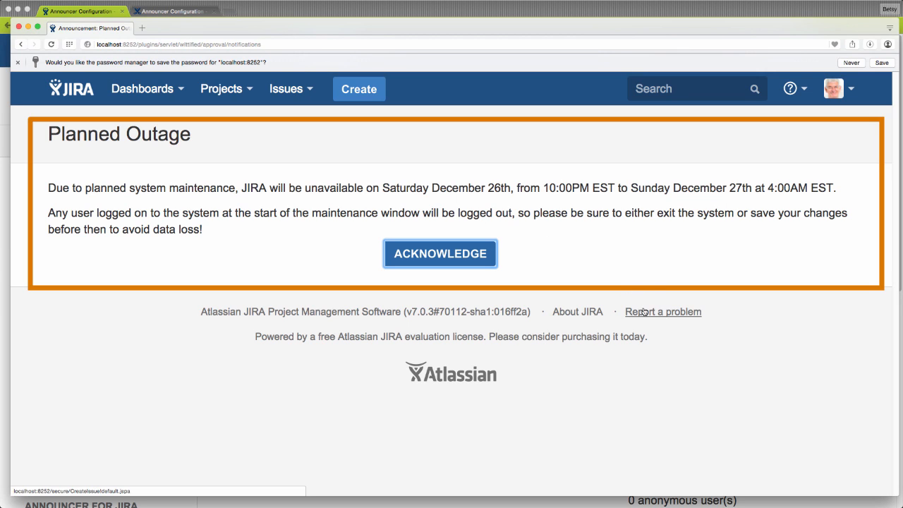
pyautogui.click(474, 253)
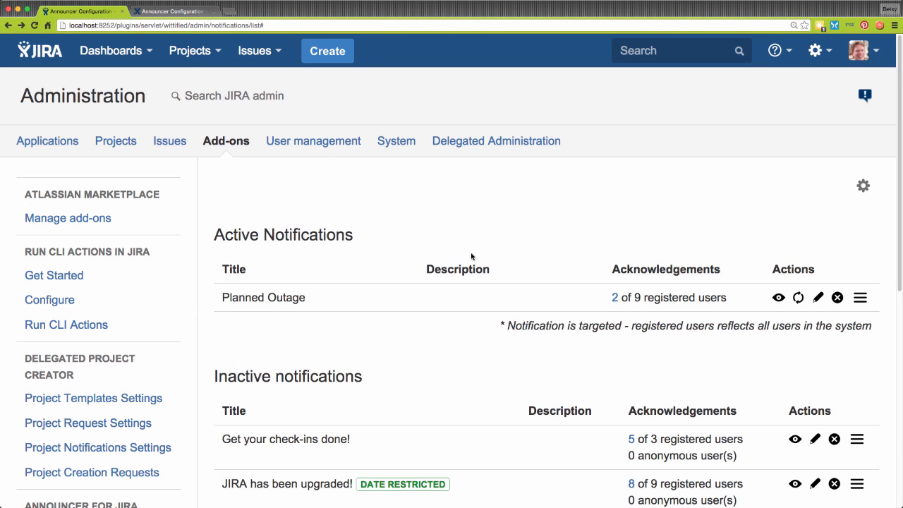
pyautogui.click(818, 299)
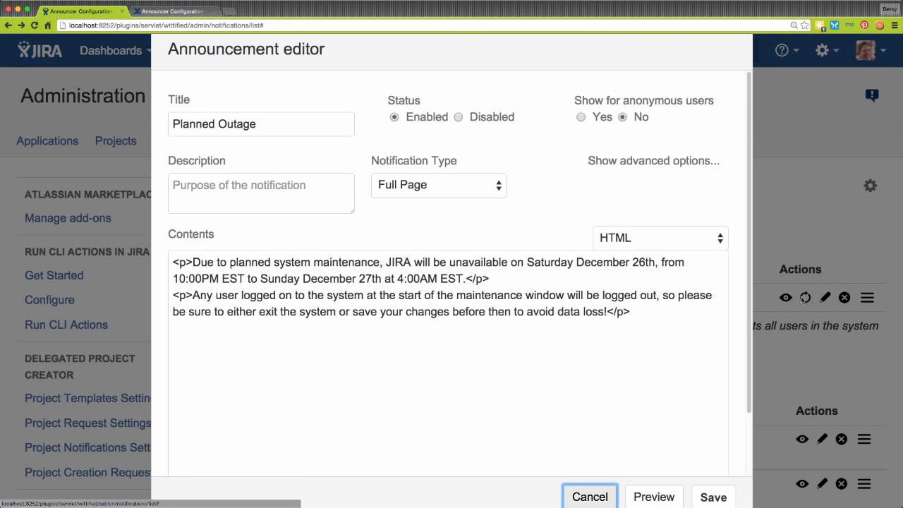
# Change Planned Outage's notification type to Dialog and show the advanced options.
pyautogui.click(500, 186)
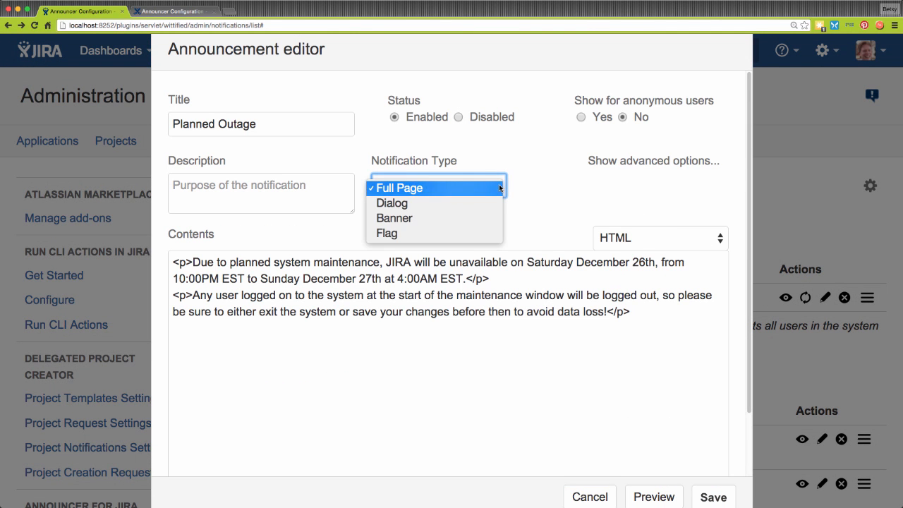
pyautogui.click(454, 204)
pyautogui.click(702, 161)
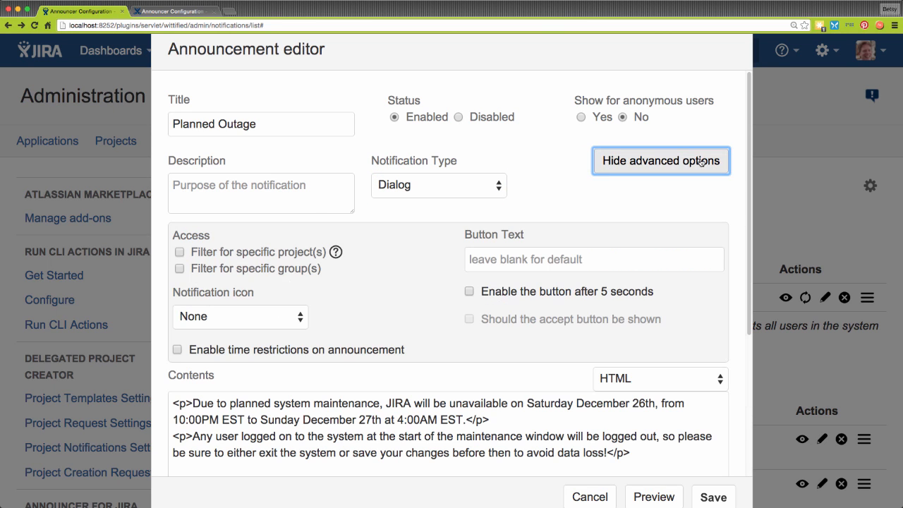
# Restrict the dialog to the jira-developers group and give it the Information icon.
pyautogui.click(180, 252)
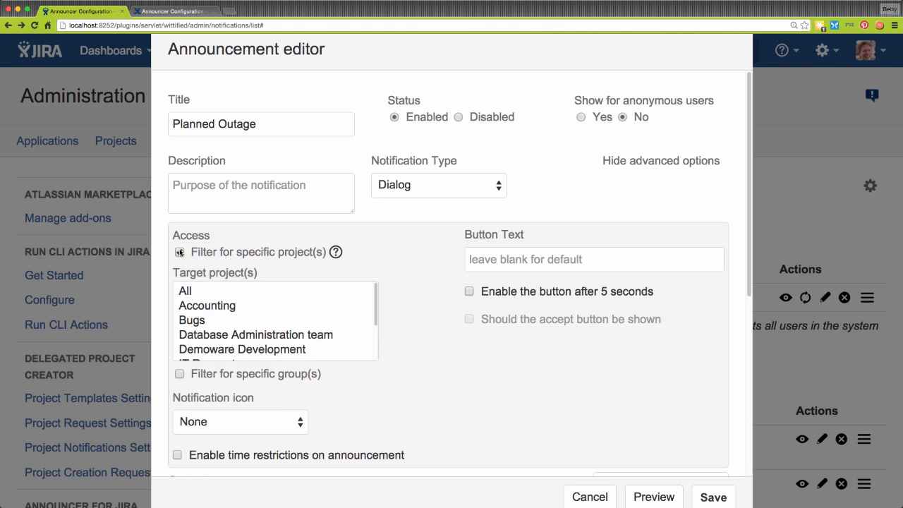
pyautogui.click(180, 252)
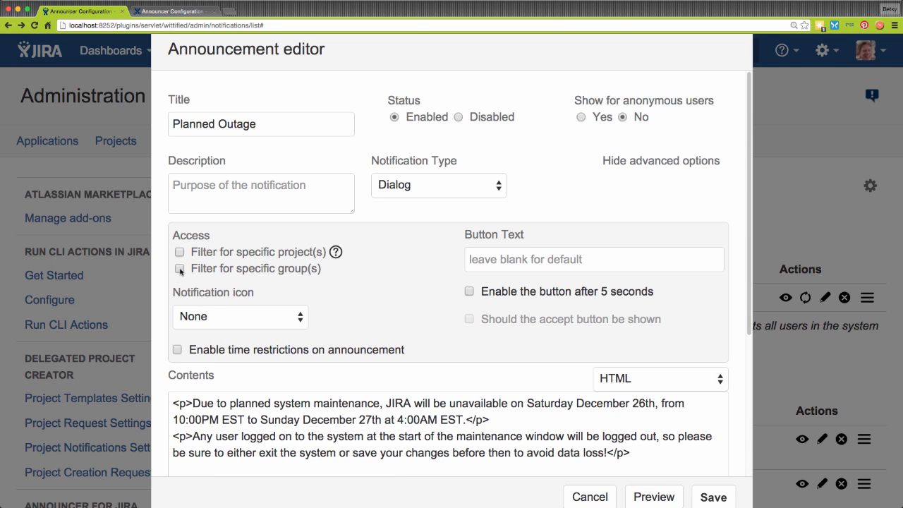
pyautogui.click(179, 268)
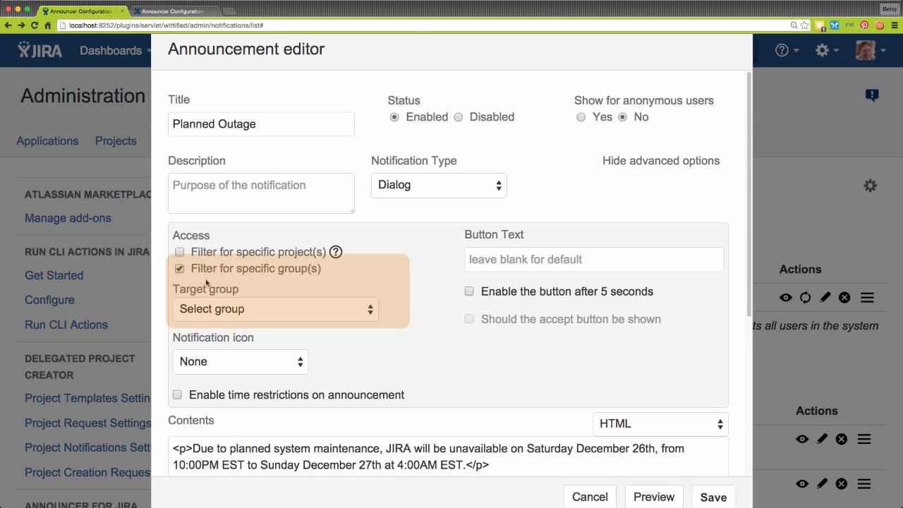
pyautogui.click(371, 308)
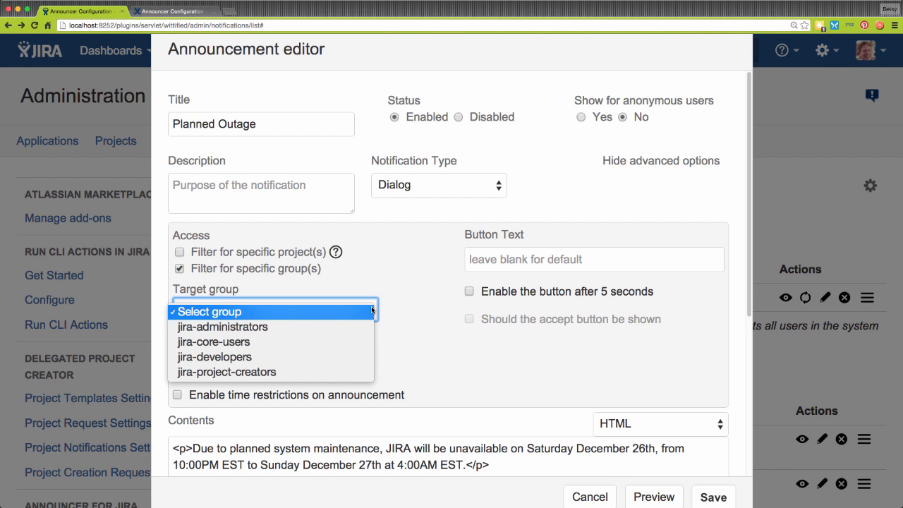
pyautogui.click(275, 358)
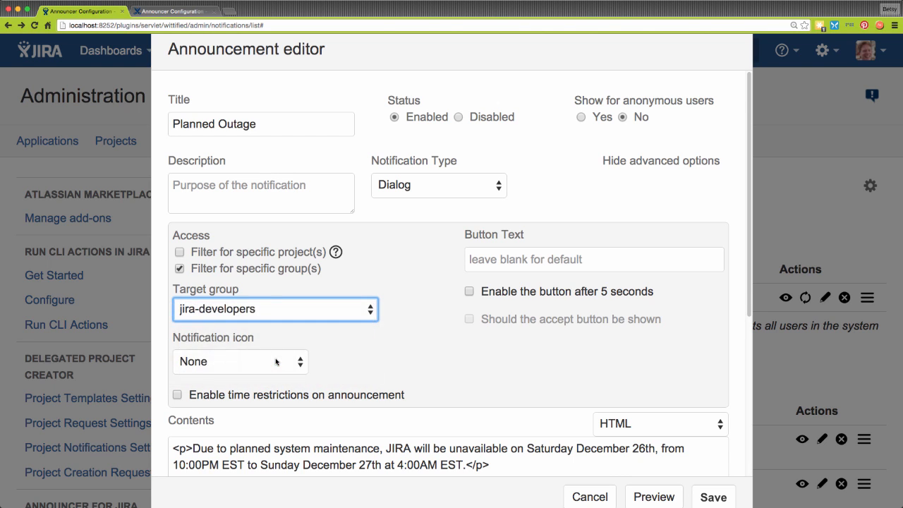
pyautogui.click(299, 365)
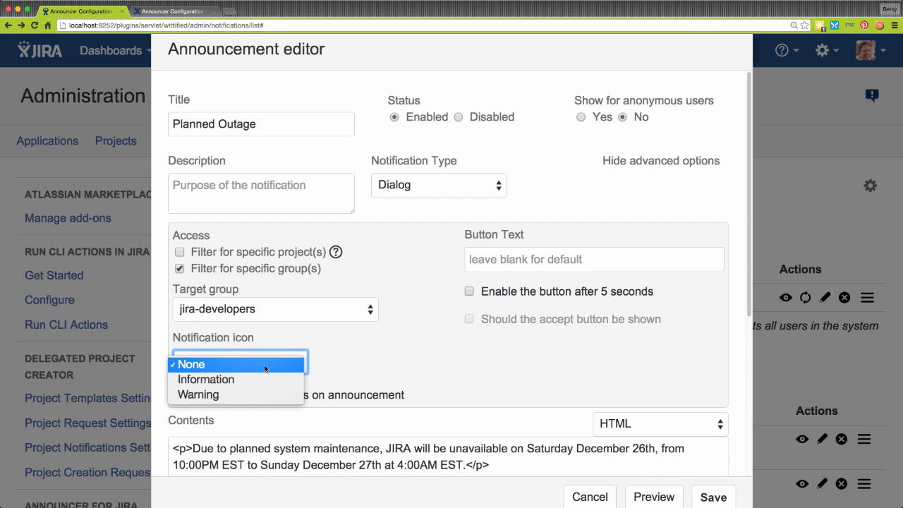
pyautogui.click(242, 381)
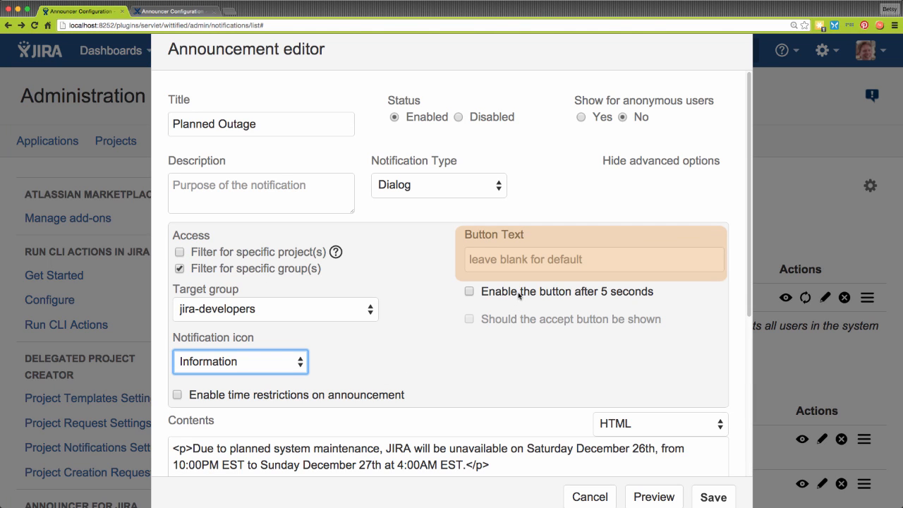
# Enable accepting only after 5 seconds, restrict display to December 22–24, and save.
pyautogui.click(469, 292)
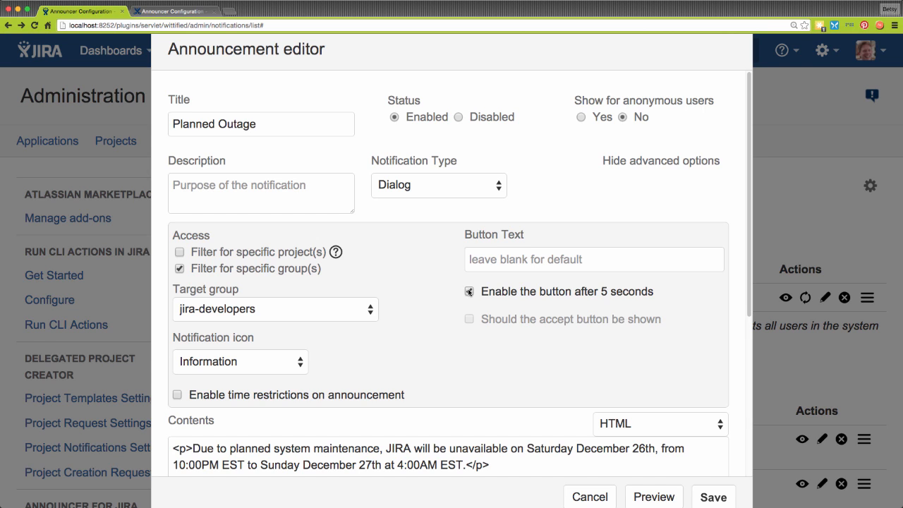
pyautogui.click(179, 396)
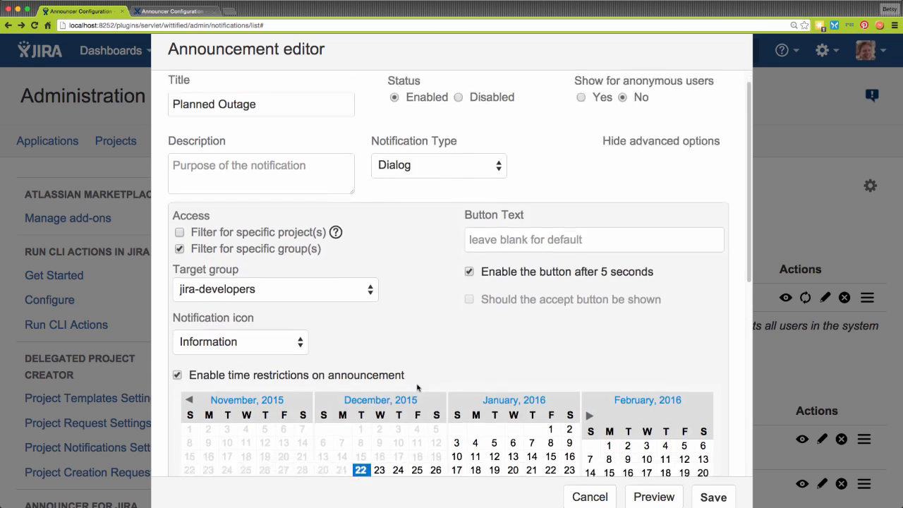
pyautogui.scroll(-5, 417, 297)
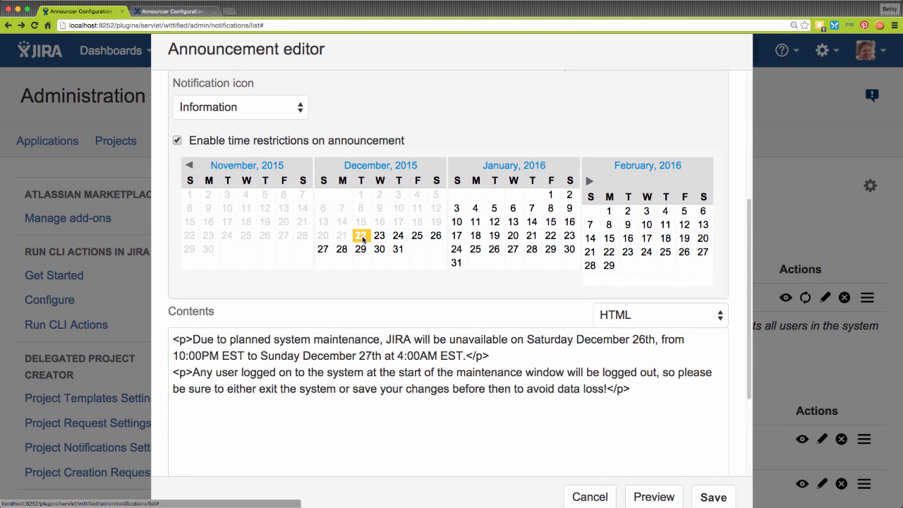
pyautogui.click(420, 240)
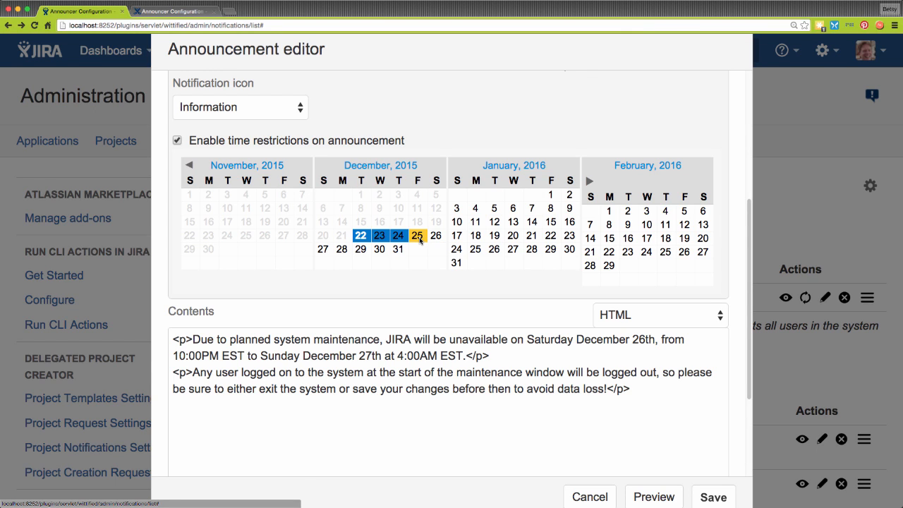
pyautogui.click(713, 497)
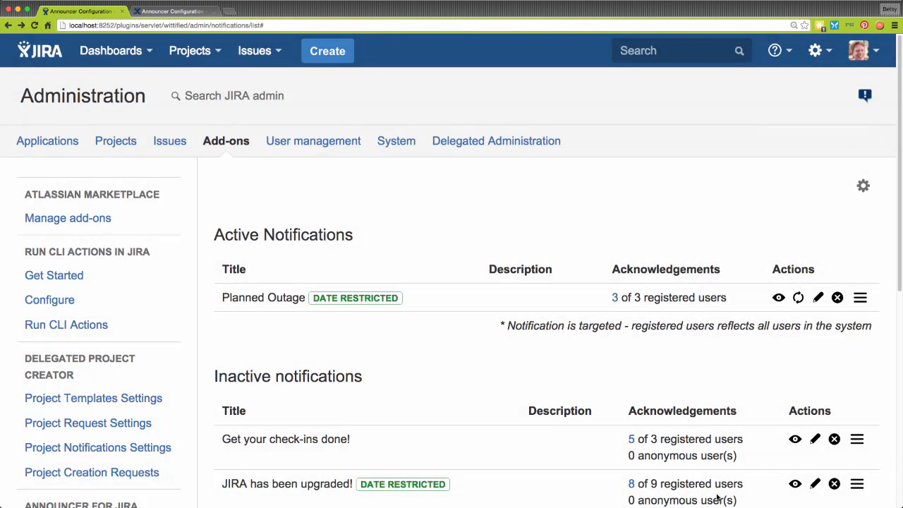
# In the second window, sign out, sign in as a test user, and dismiss the Planned Outage dialog.
pyautogui.press('super+Tab')
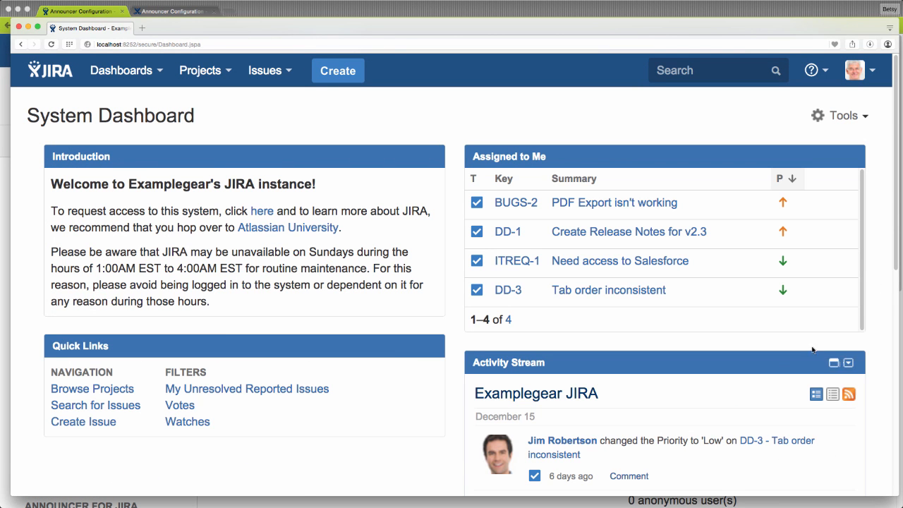
pyautogui.click(873, 71)
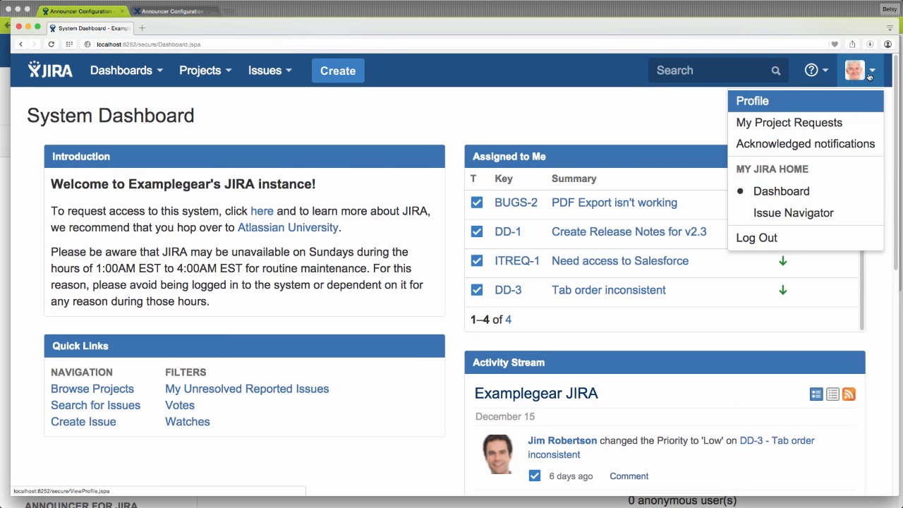
pyautogui.click(772, 238)
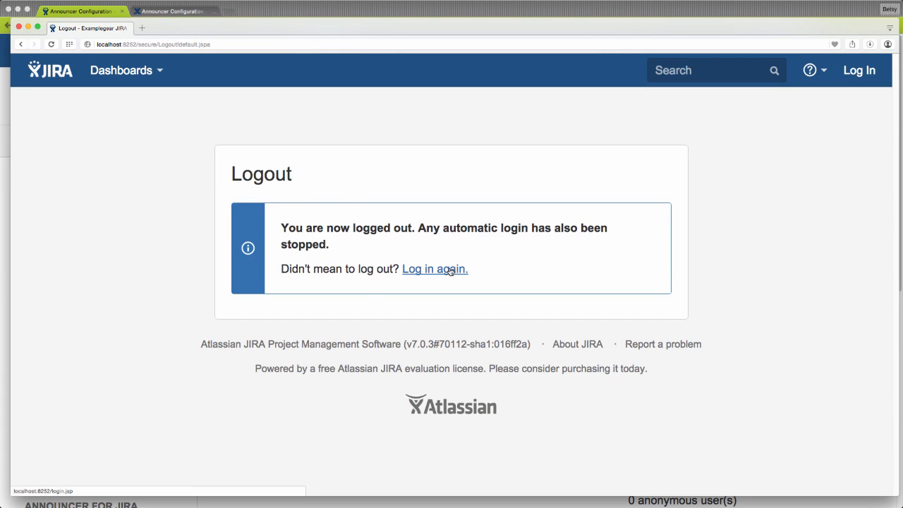
pyautogui.click(449, 270)
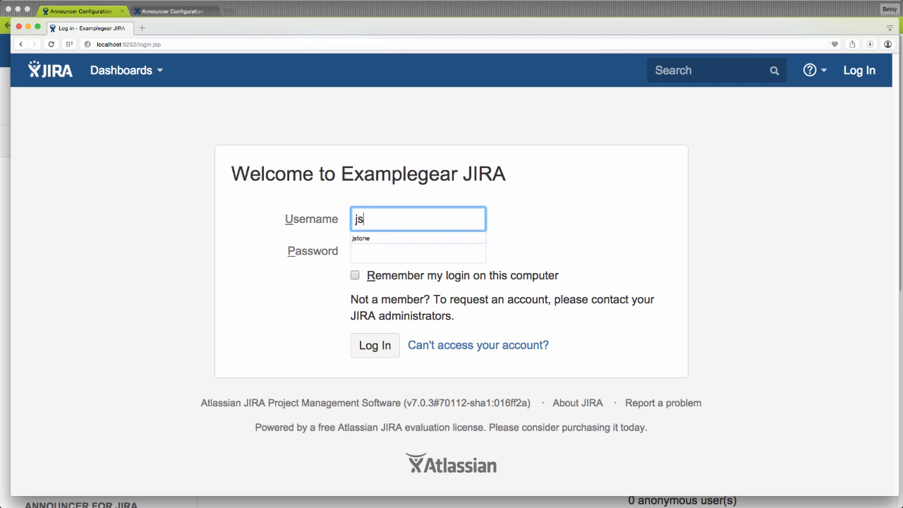
pyautogui.press('Tab')
pyautogui.write('password')
pyautogui.press('Return')
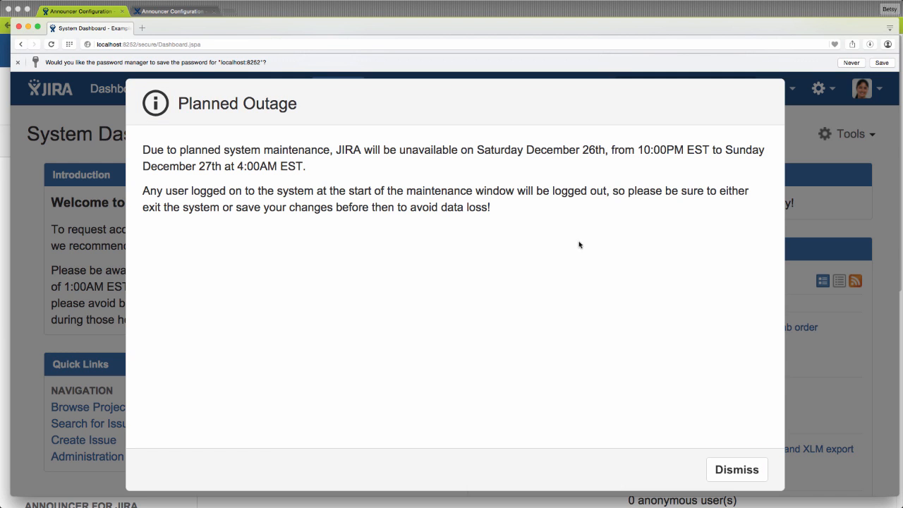
pyautogui.click(735, 477)
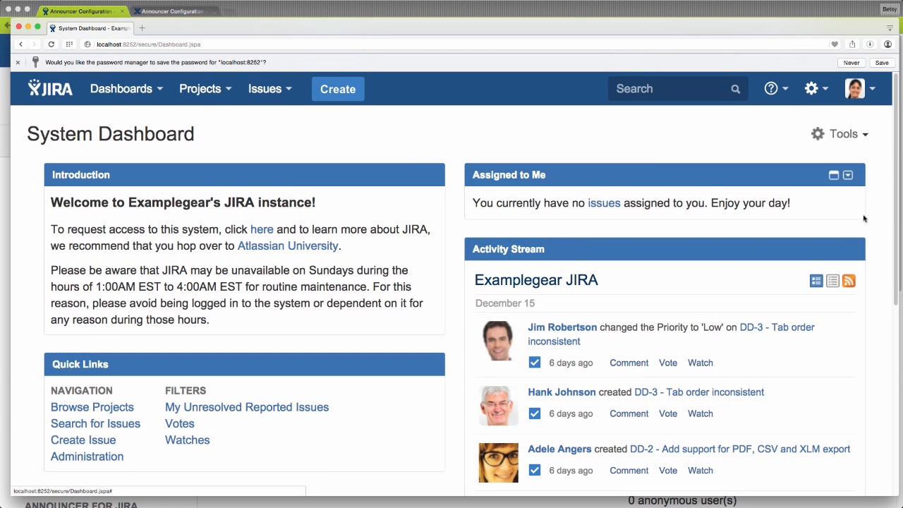
# Sign out that user and sign in as a second test user.
pyautogui.click(870, 89)
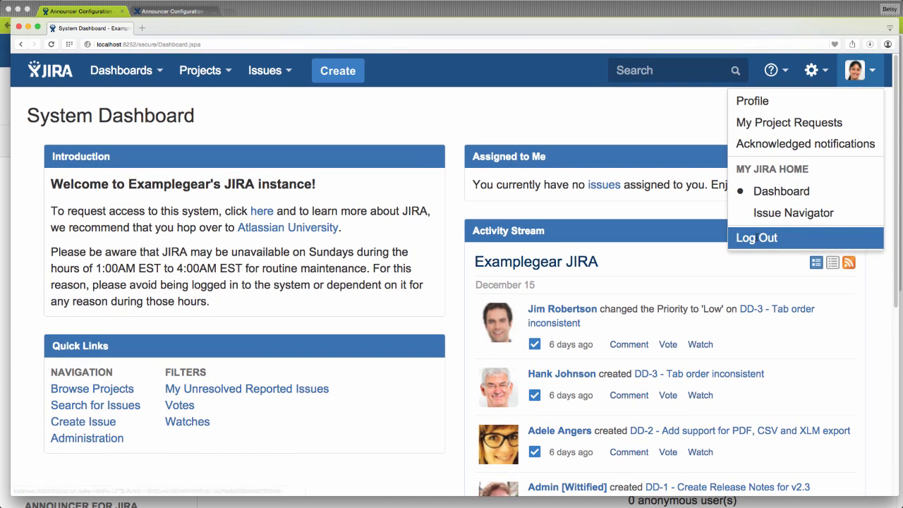
pyautogui.click(756, 237)
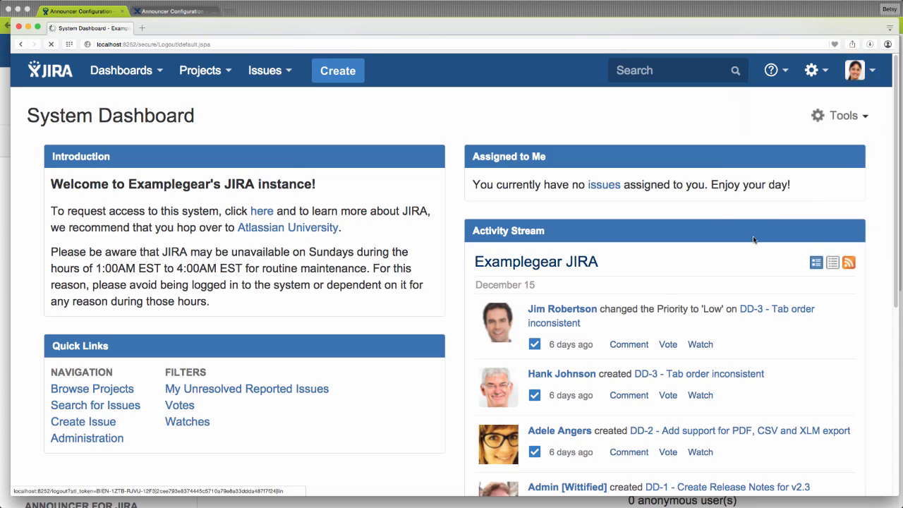
pyautogui.click(446, 270)
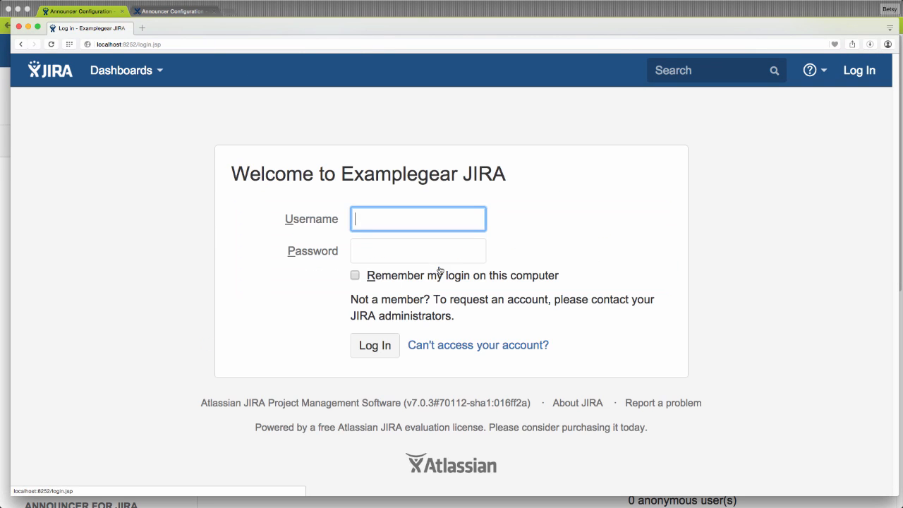
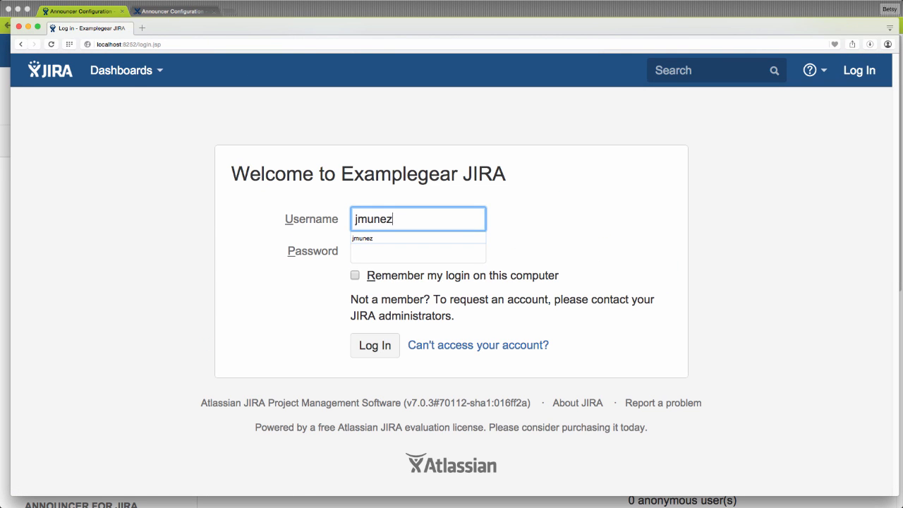
pyautogui.press('Tab')
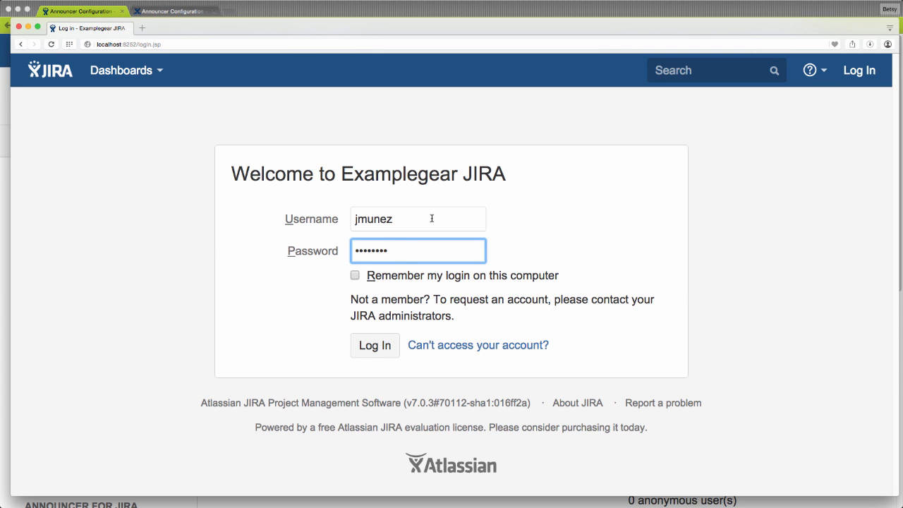
pyautogui.click(375, 346)
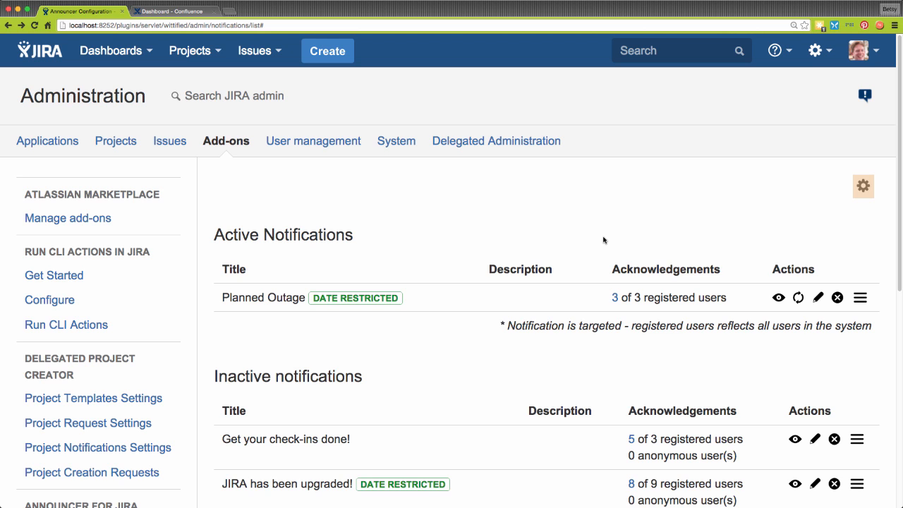
# Turn on Enable Delegation for Space/Project Admins in the global Announcer settings.
pyautogui.click(864, 189)
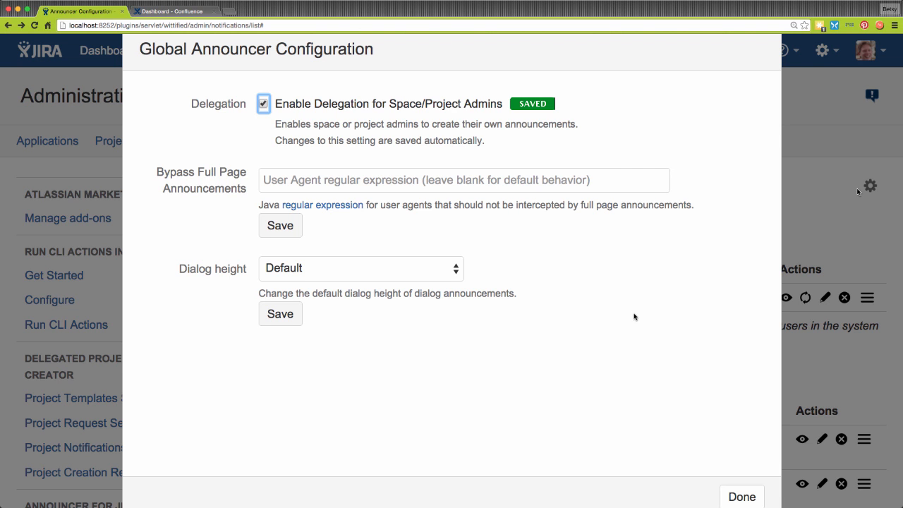
pyautogui.click(741, 497)
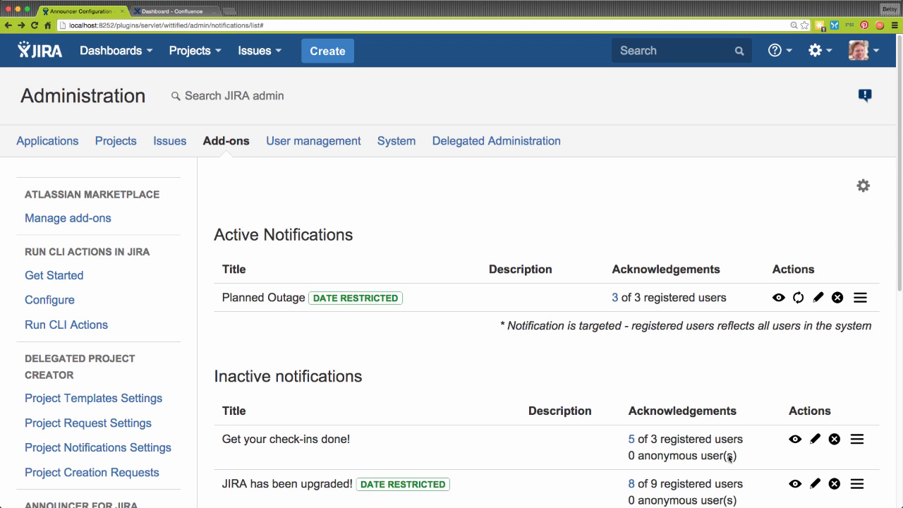
# In Confluence's Announcer for Confluence global settings, tick Enable Delegation for space and project admins and save.
pyautogui.hotkey('ctrl', 'Tab')
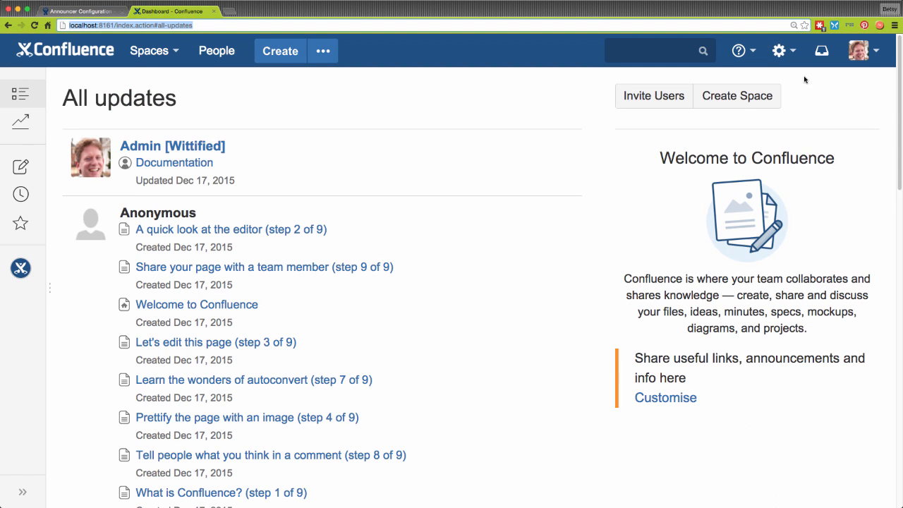
pyautogui.click(791, 55)
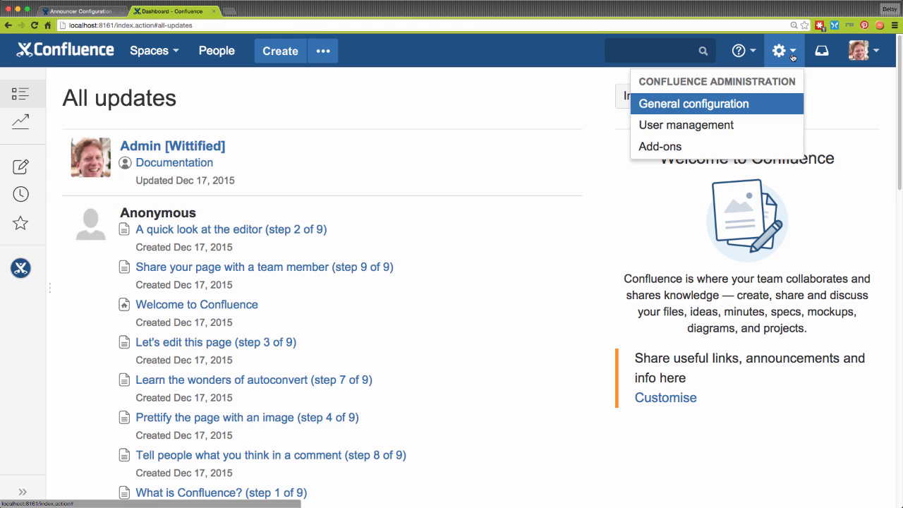
pyautogui.click(698, 151)
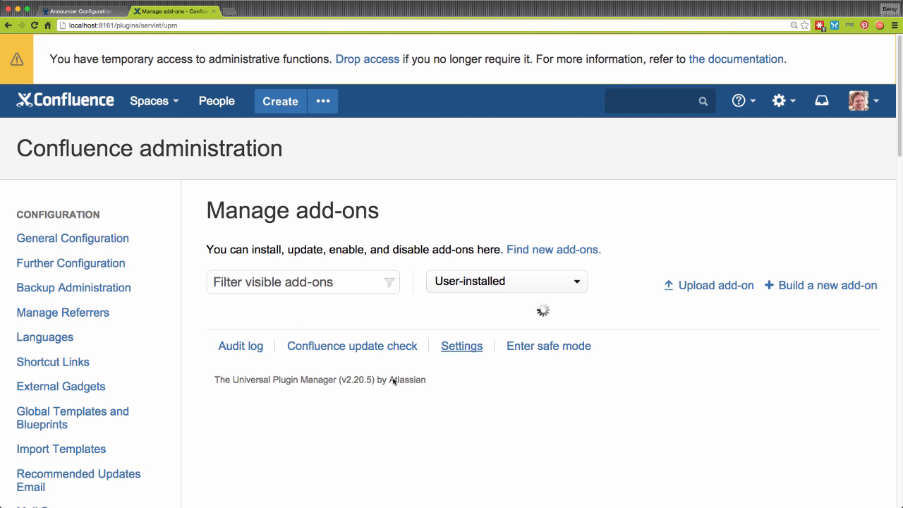
pyautogui.scroll(-5, 148, 474)
pyautogui.scroll(-4, 149, 474)
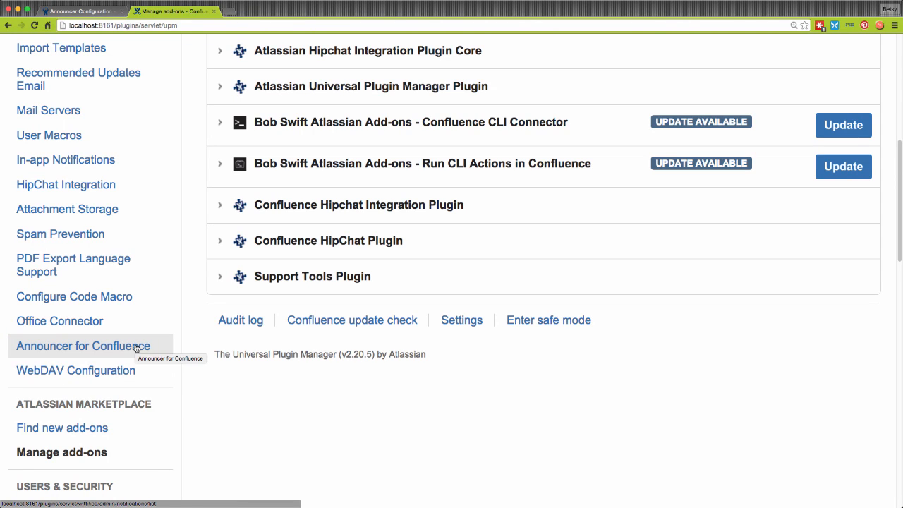
pyautogui.click(136, 348)
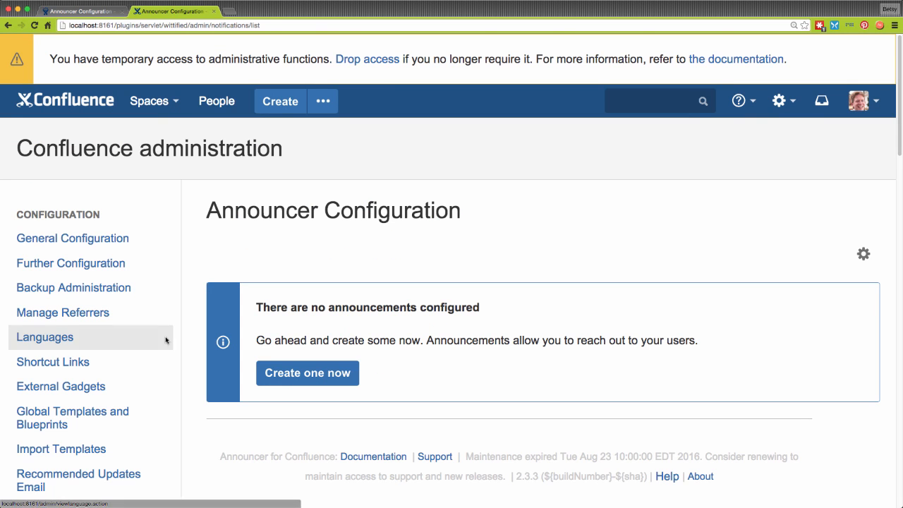
pyautogui.click(866, 259)
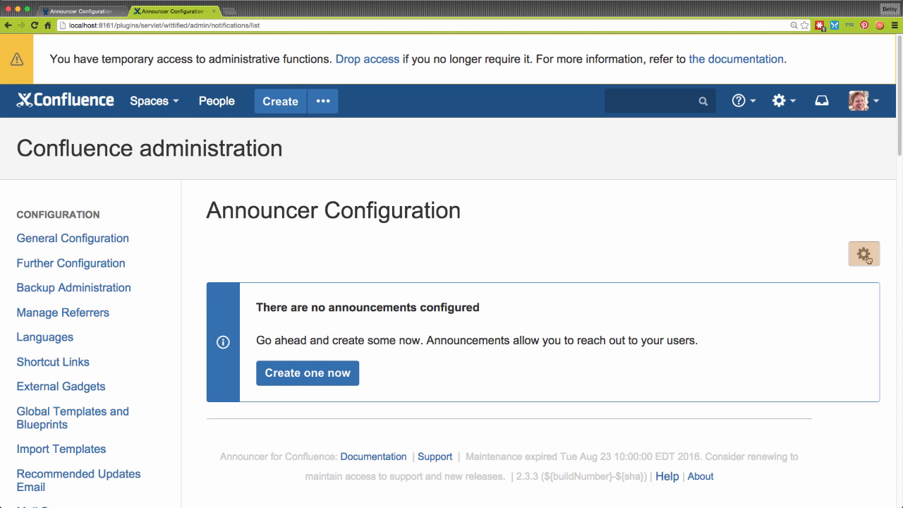
pyautogui.click(867, 258)
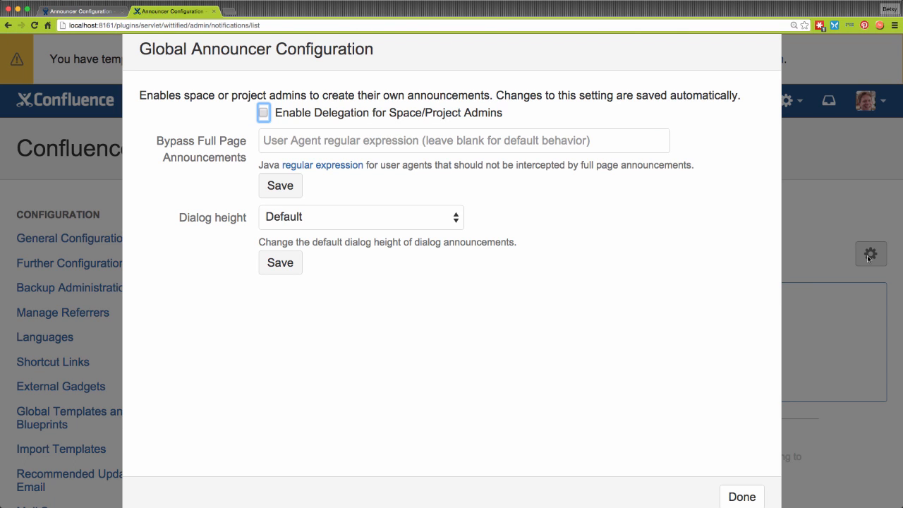
pyautogui.click(264, 114)
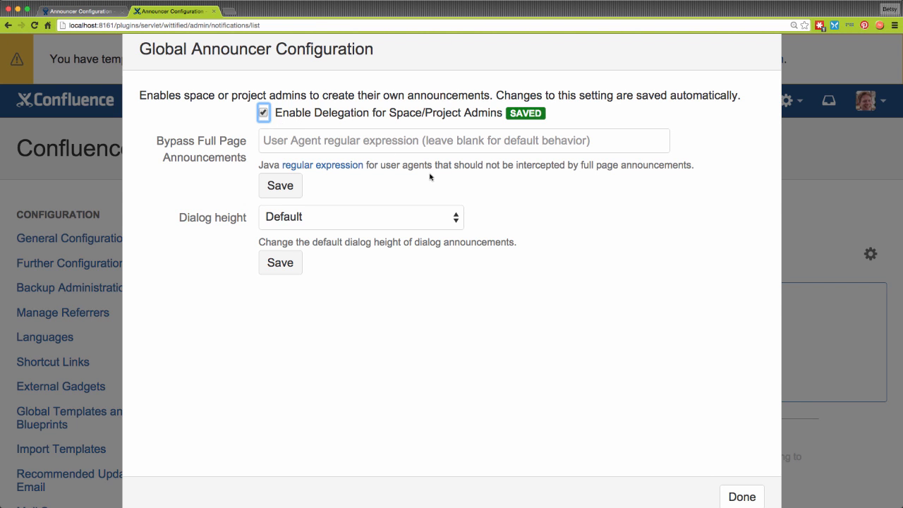
pyautogui.click(742, 496)
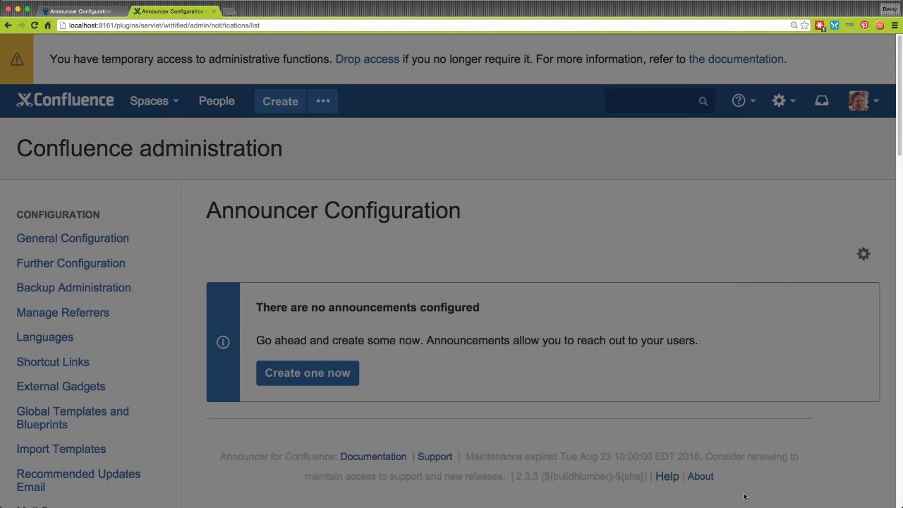